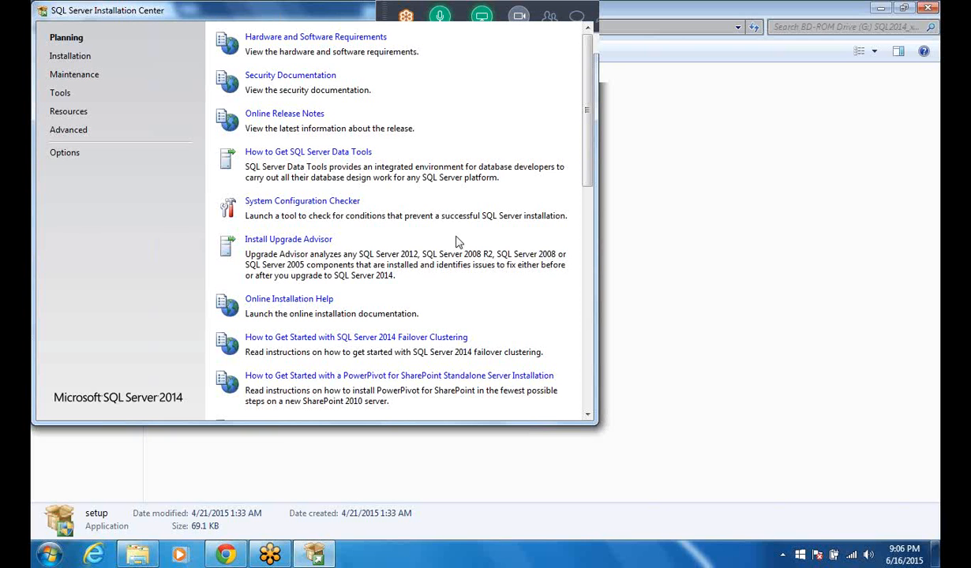
# Launch a new SQL Server stand-alone installation from the Installation Center.
pyautogui.click(80, 60)
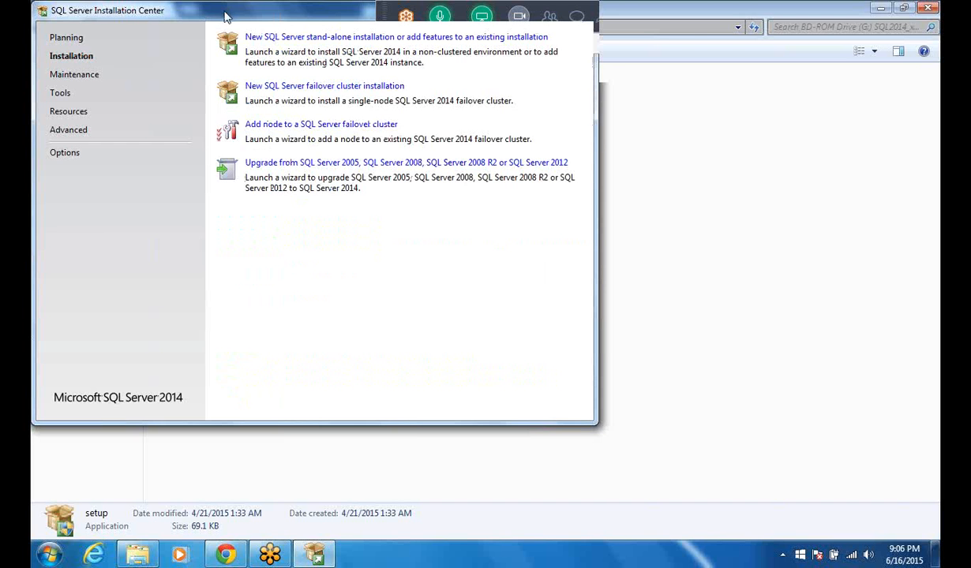
pyautogui.moveTo(227, 21); pyautogui.dragTo(303, 77)
pyautogui.click(326, 87)
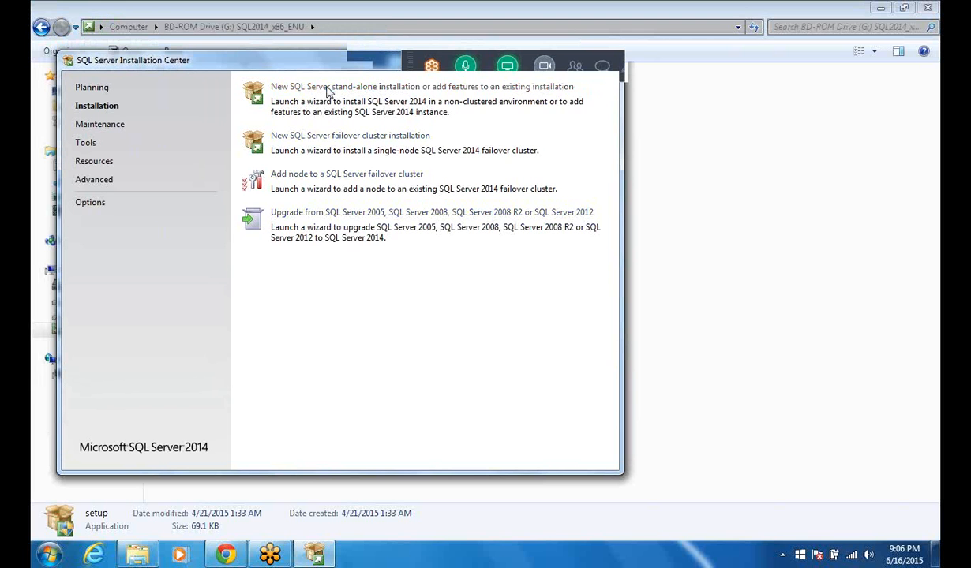
pyautogui.click(329, 92)
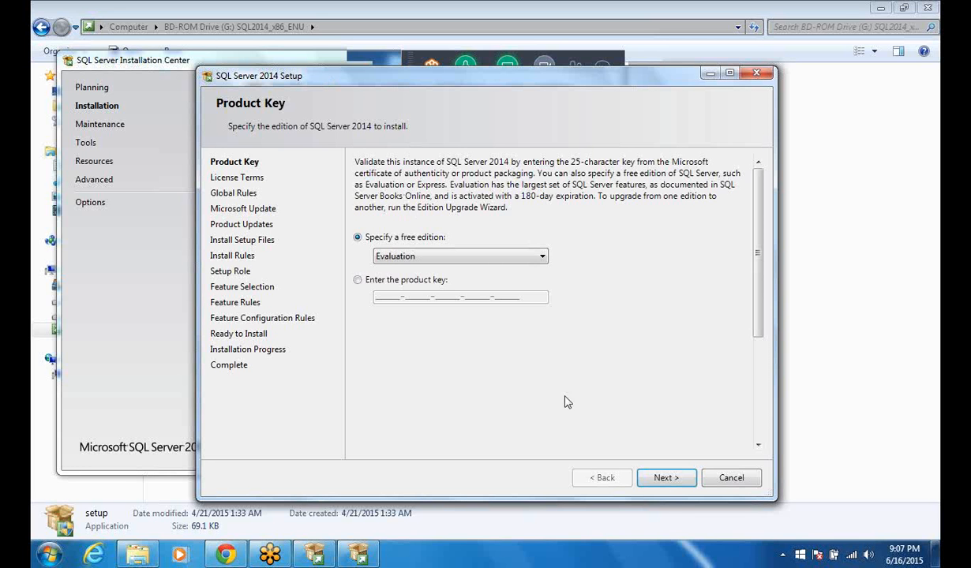
# Keep the free Evaluation edition, accept the license terms, and continue without enabling Microsoft Update.
pyautogui.click(665, 479)
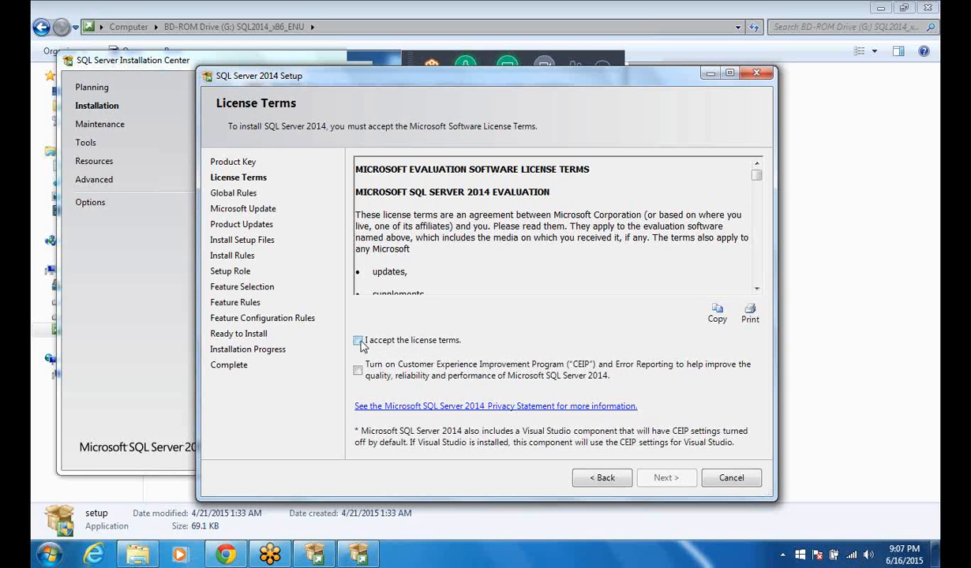
pyautogui.click(358, 341)
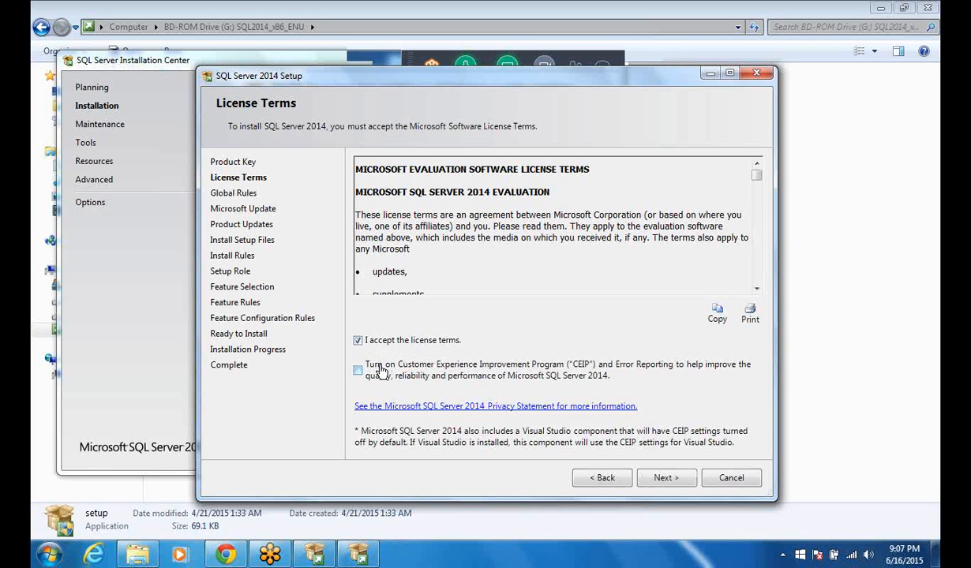
pyautogui.click(663, 479)
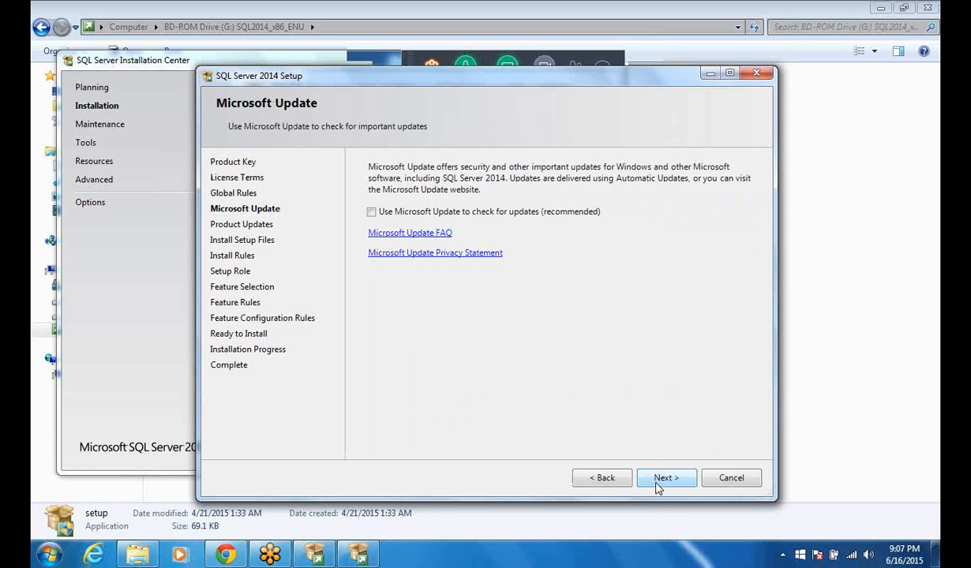
pyautogui.click(664, 478)
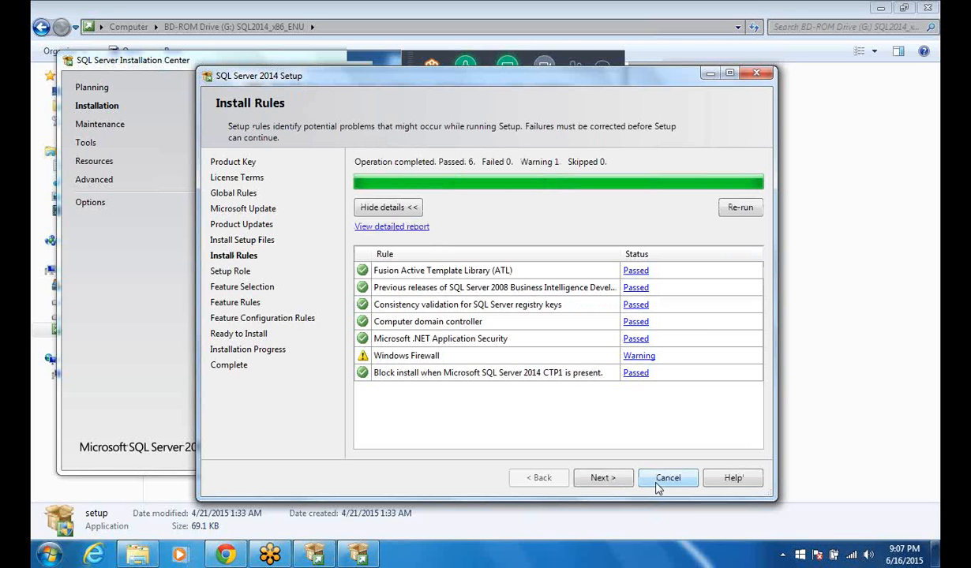
# Keep the SQL Server Feature Installation role and select all features with the default directories.
pyautogui.click(612, 480)
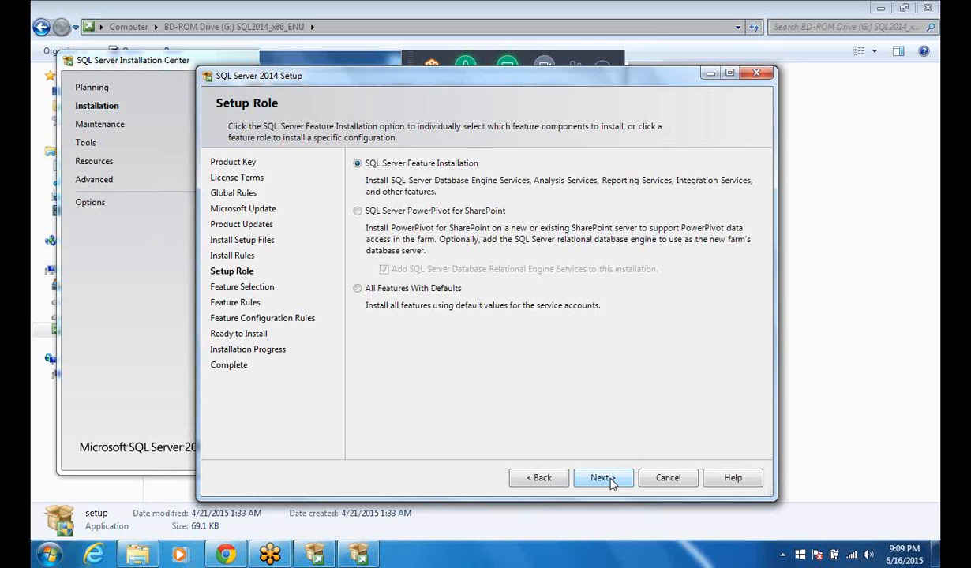
pyautogui.click(601, 479)
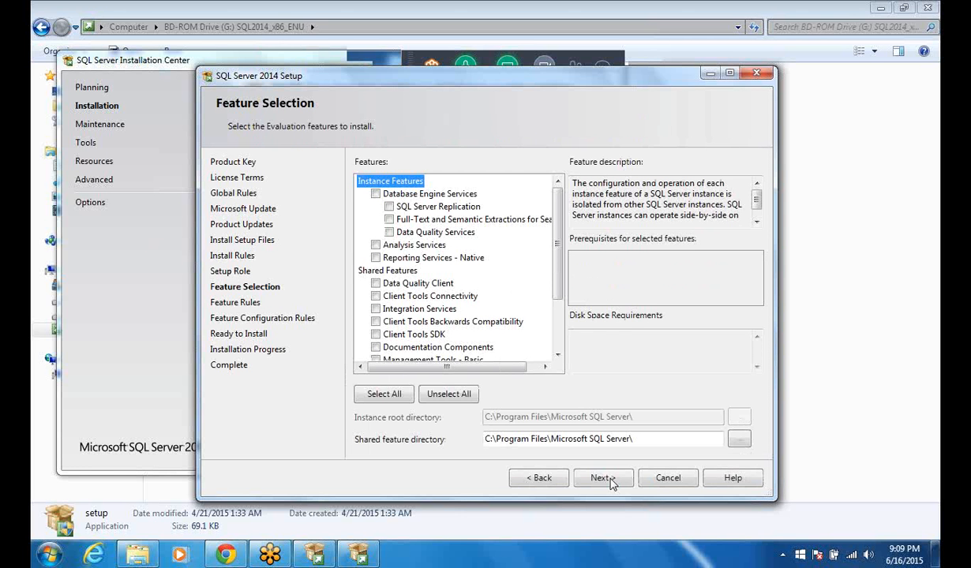
pyautogui.click(385, 395)
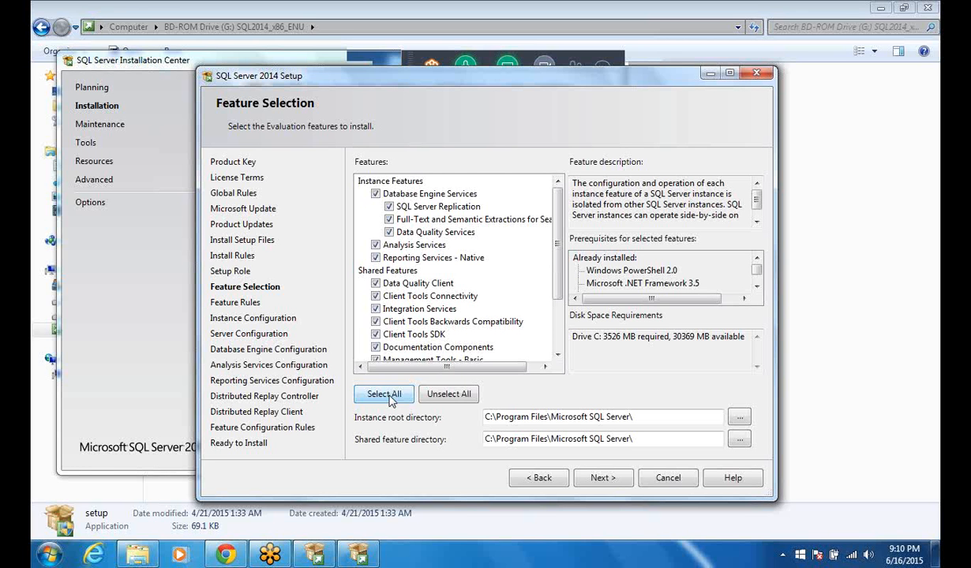
pyautogui.click(615, 479)
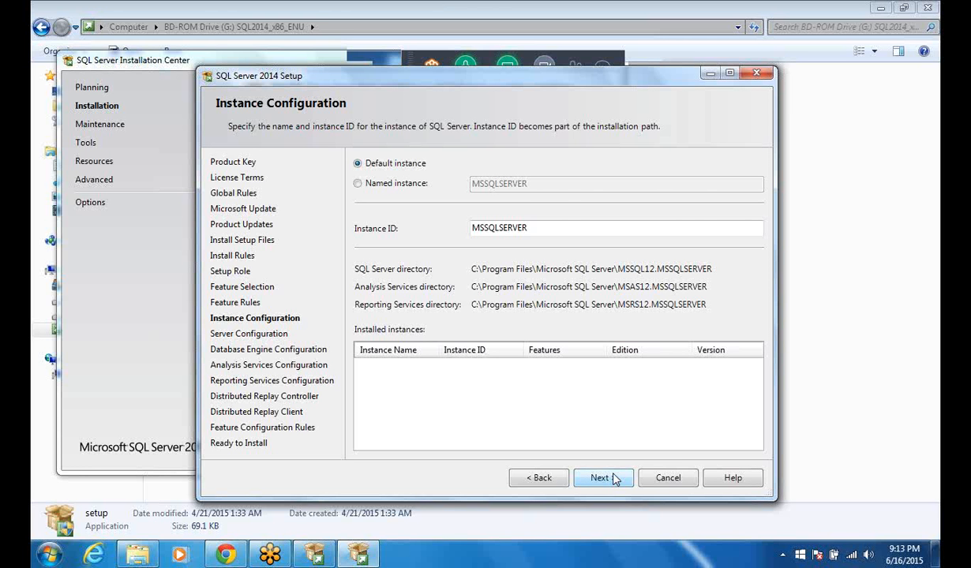
# Keep the default instance MSSQLSERVER, review the collation settings, and accept the default service accounts.
pyautogui.click(614, 479)
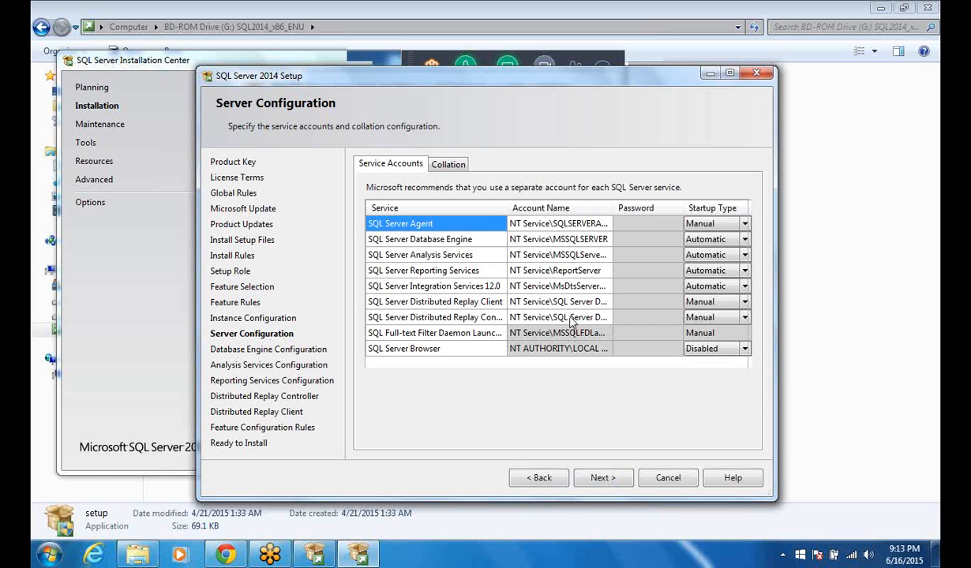
pyautogui.click(440, 168)
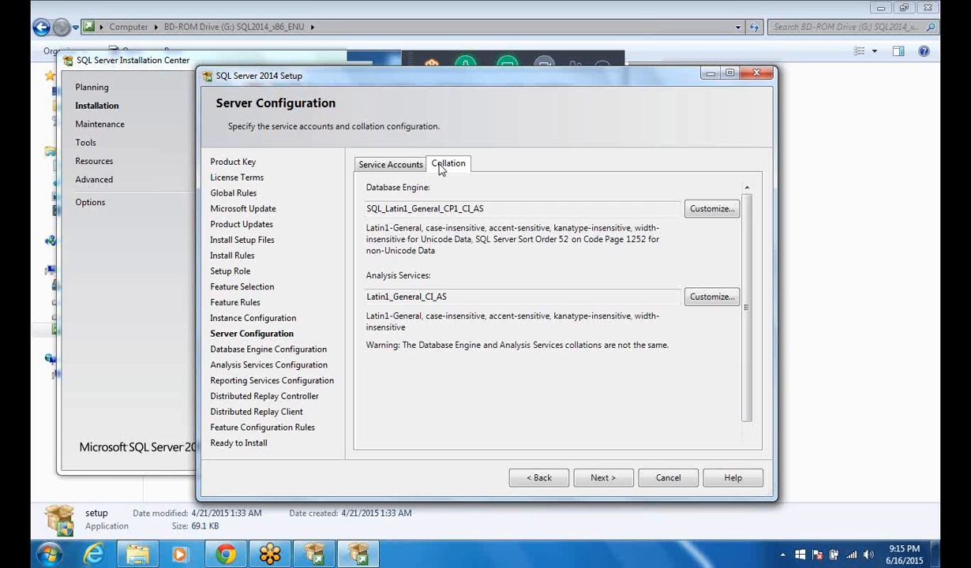
pyautogui.click(390, 165)
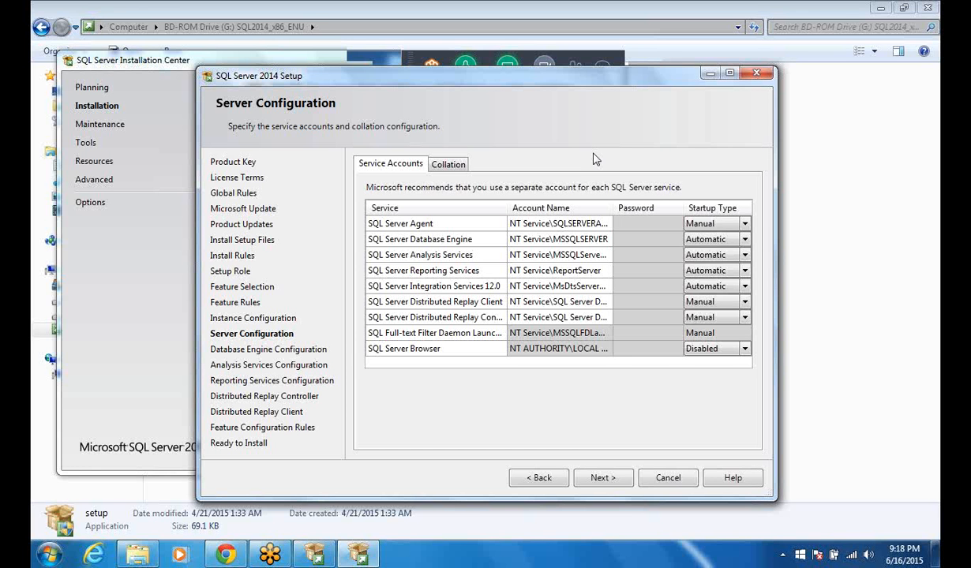
pyautogui.click(594, 479)
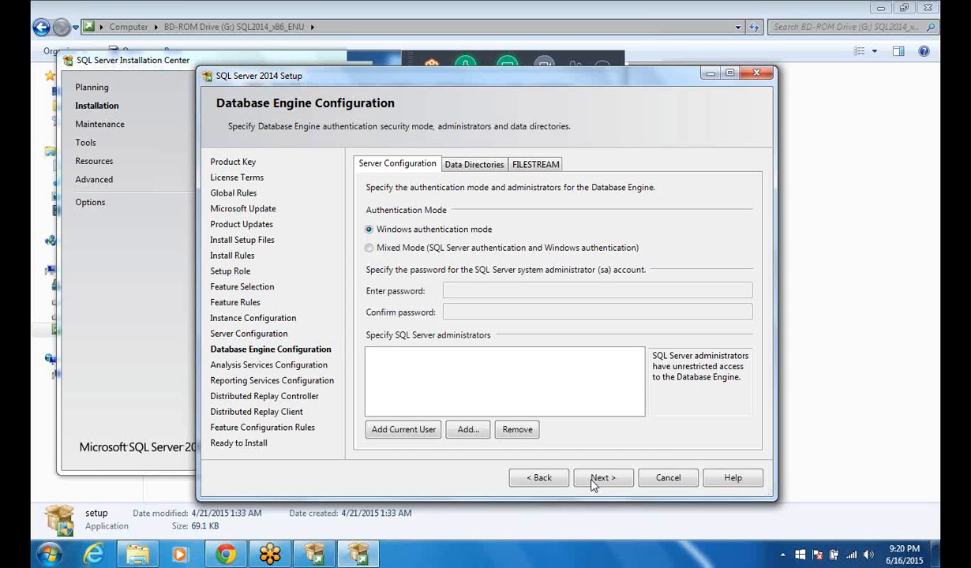
# Add the current user as administrator for the Database Engine with Windows authentication and for Analysis Services in Multidimensional mode.
pyautogui.click(424, 433)
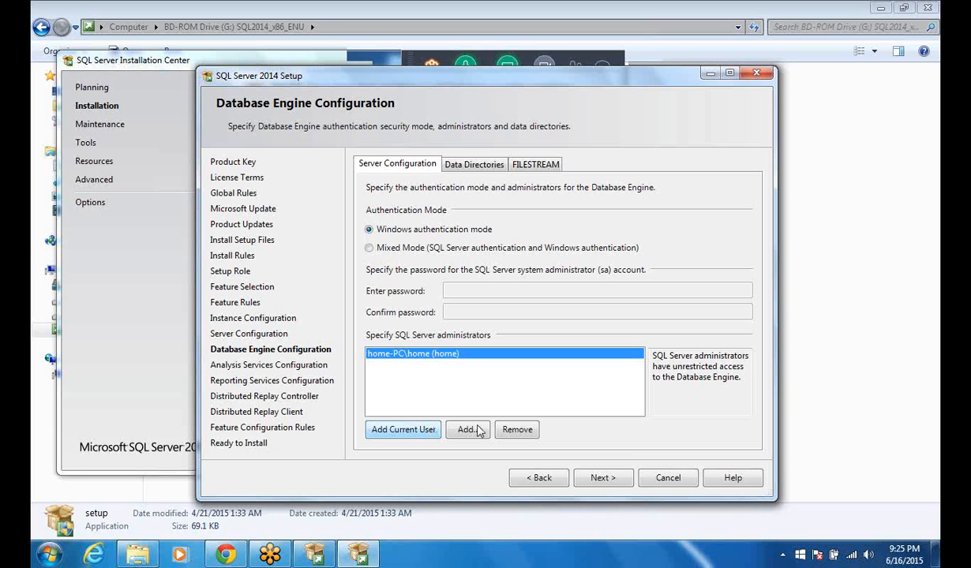
pyautogui.click(603, 479)
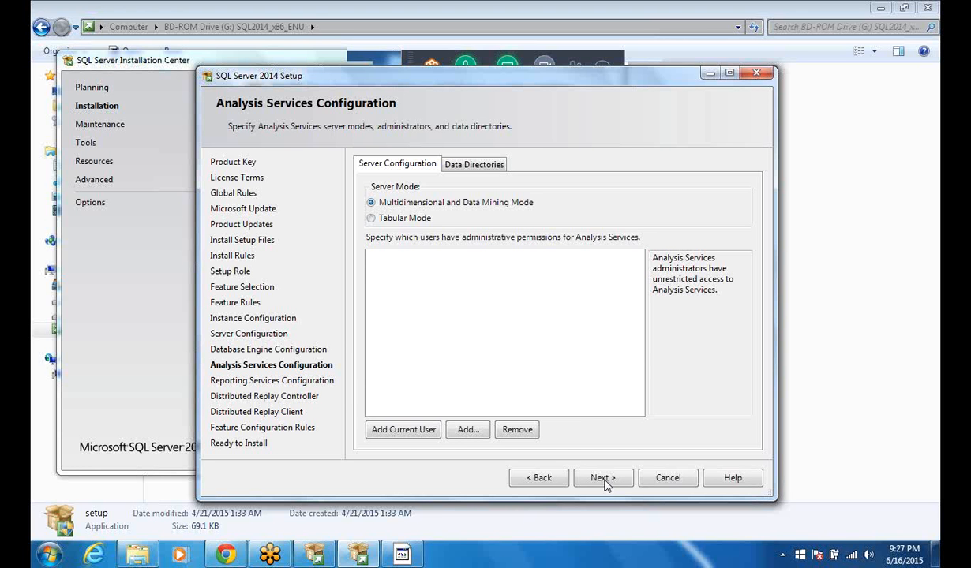
pyautogui.click(387, 436)
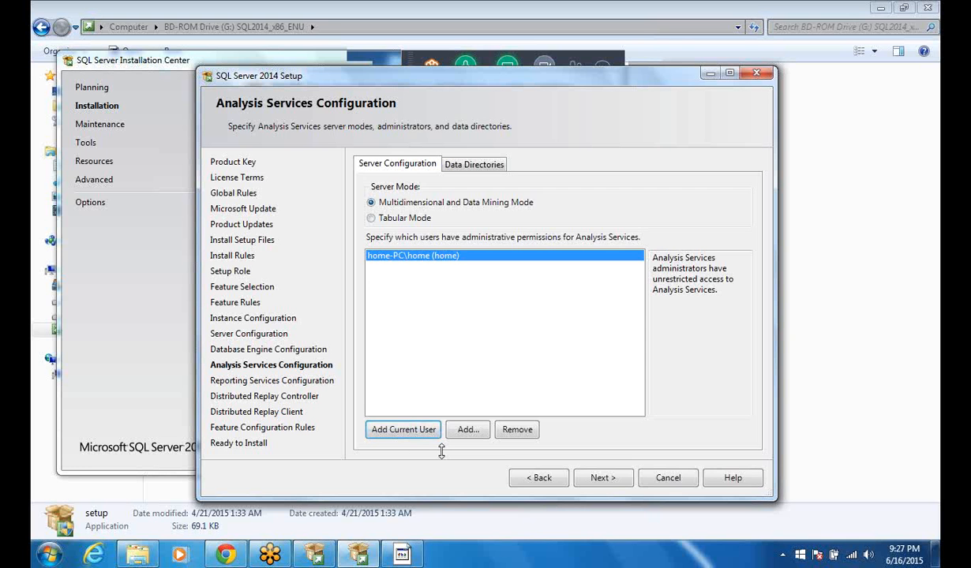
pyautogui.click(606, 478)
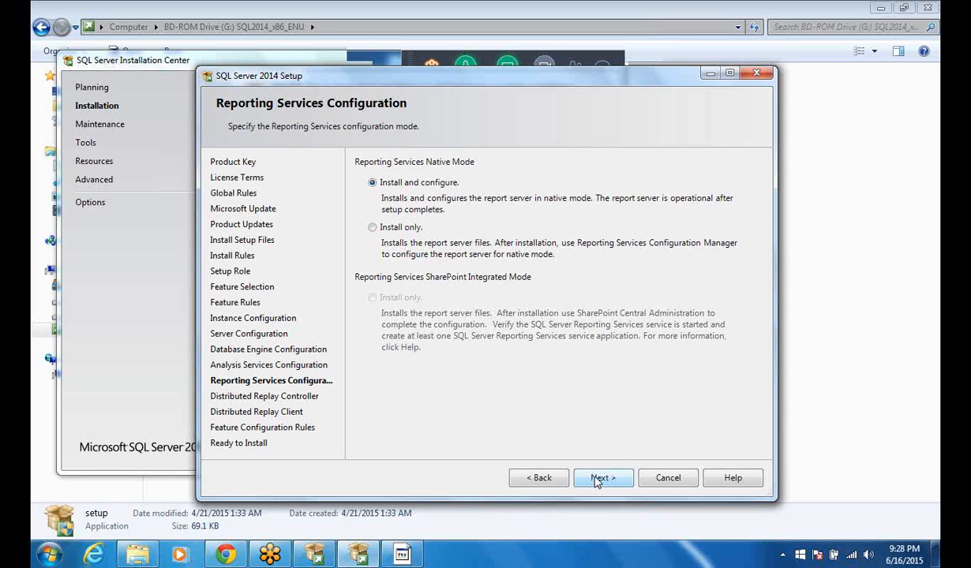
# Keep Reporting Services on Install and configure, and grant the current user Distributed Replay Controller permissions.
pyautogui.click(597, 480)
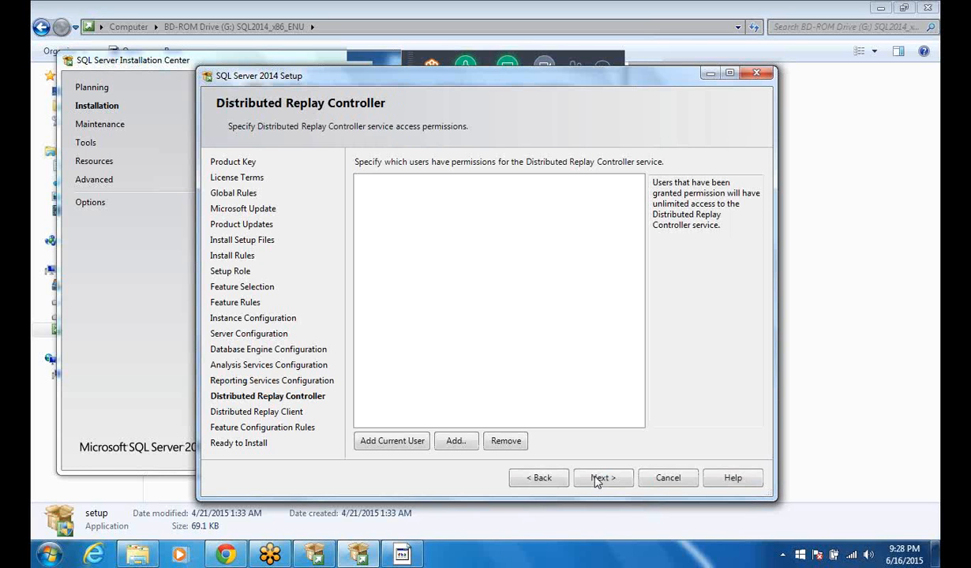
pyautogui.click(376, 445)
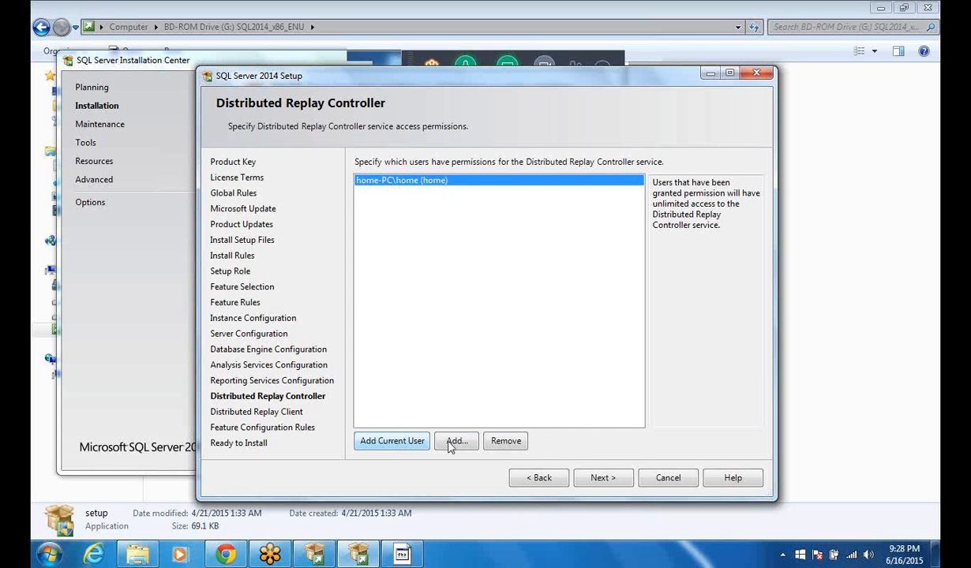
pyautogui.click(587, 487)
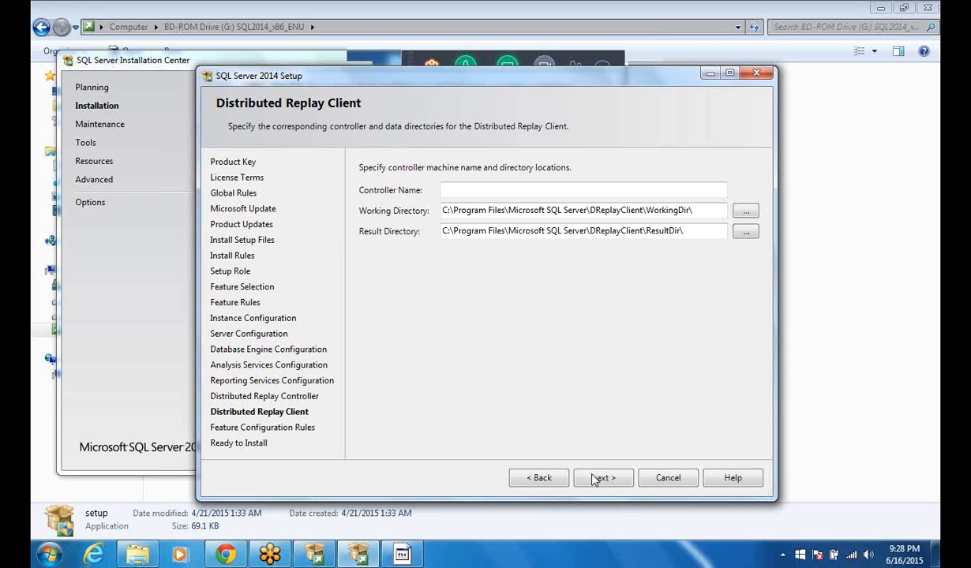
# Accept the default Distributed Replay Client directories without a controller name and start the installation.
pyautogui.click(593, 478)
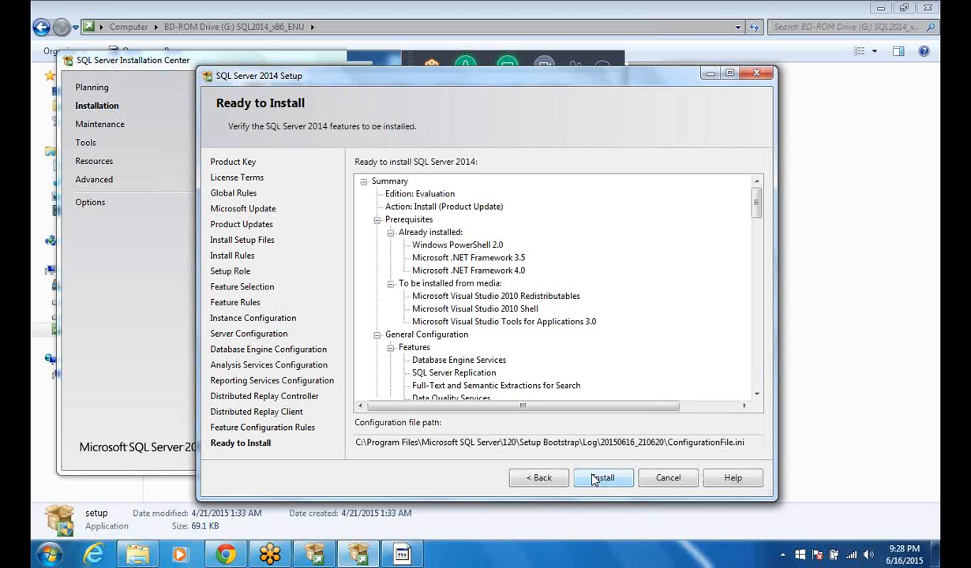
pyautogui.click(595, 479)
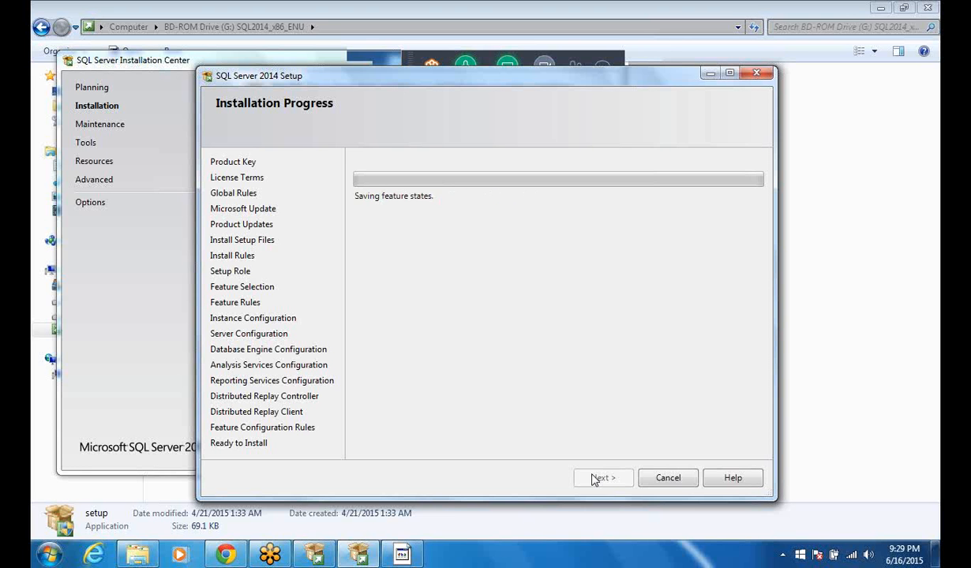
# Open Notepad through the Run dialog and move its window over the setup wizard.
pyautogui.press('super+r')
pyautogui.write('n')
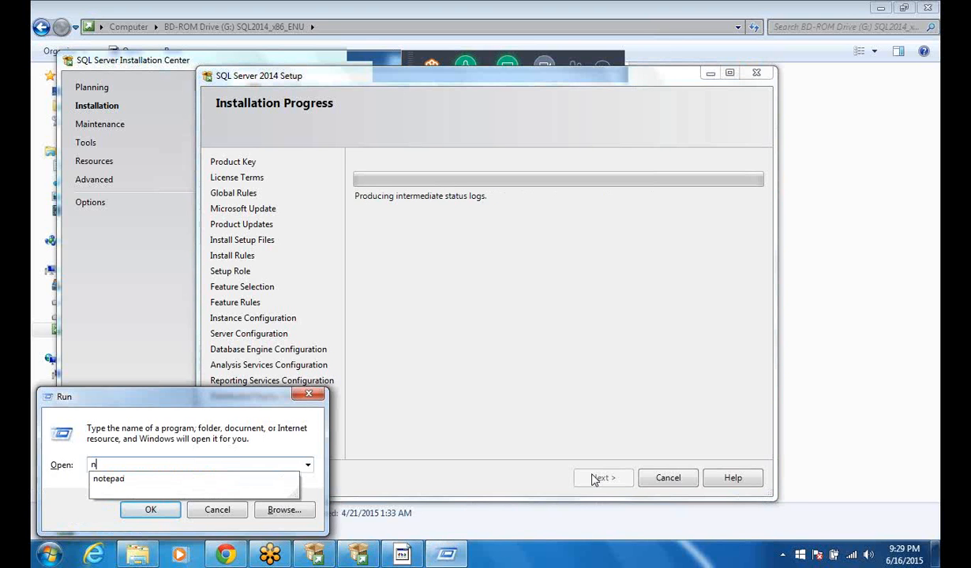
pyautogui.write('otepad')
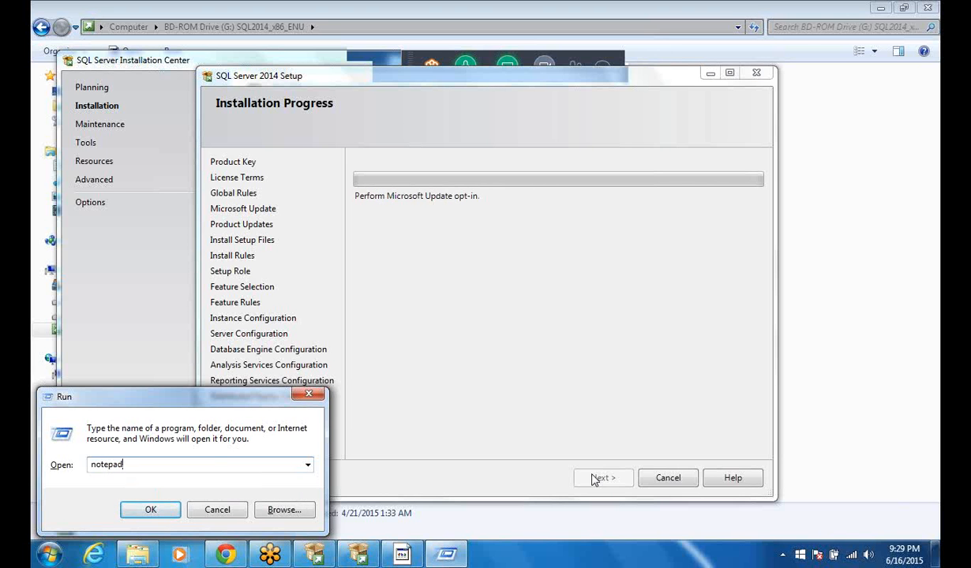
pyautogui.press('Return')
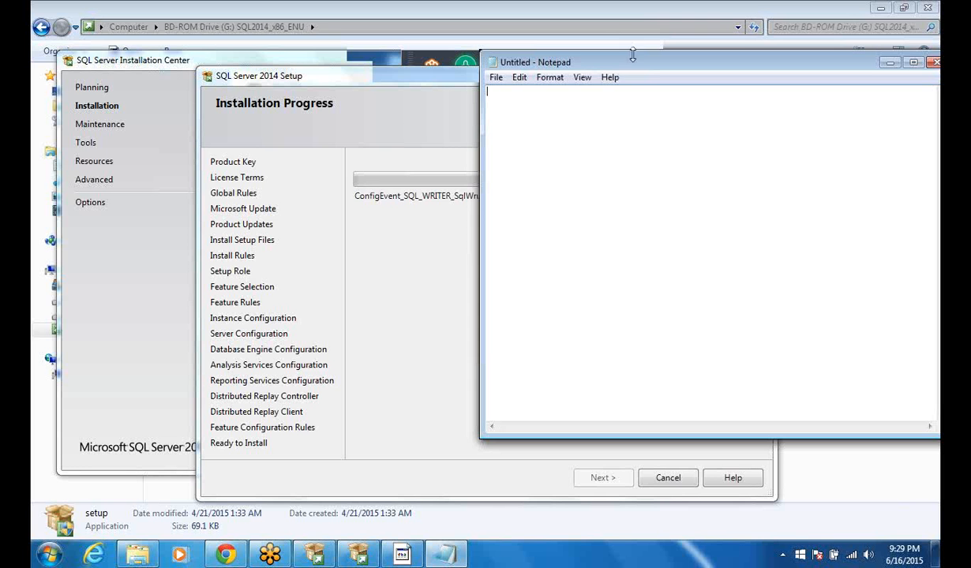
pyautogui.moveTo(619, 63); pyautogui.dragTo(437, 157)
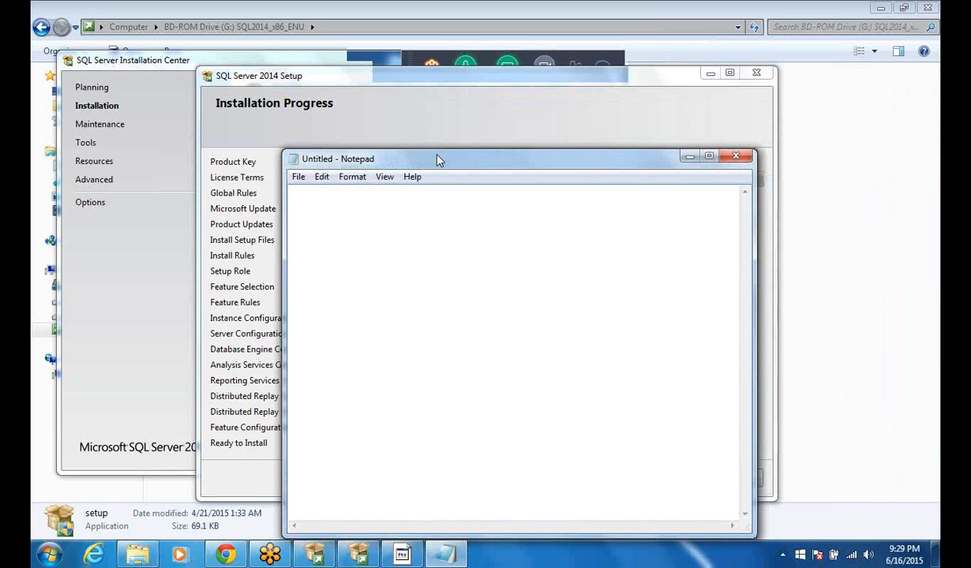
pyautogui.moveTo(438, 160); pyautogui.dragTo(386, 92)
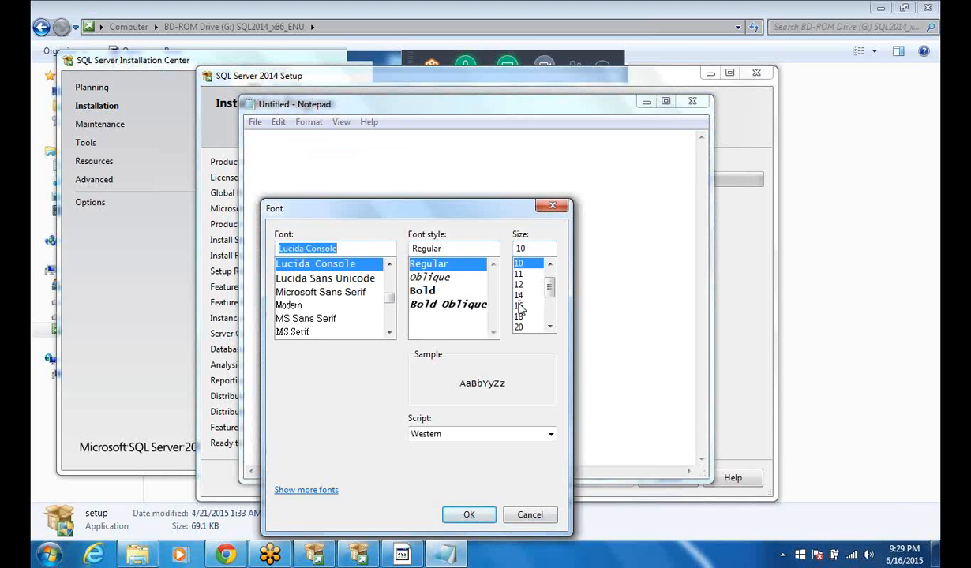
# Set the Notepad font size to 16, keeping Lucida Console Regular.
pyautogui.click(519, 305)
pyautogui.click(521, 307)
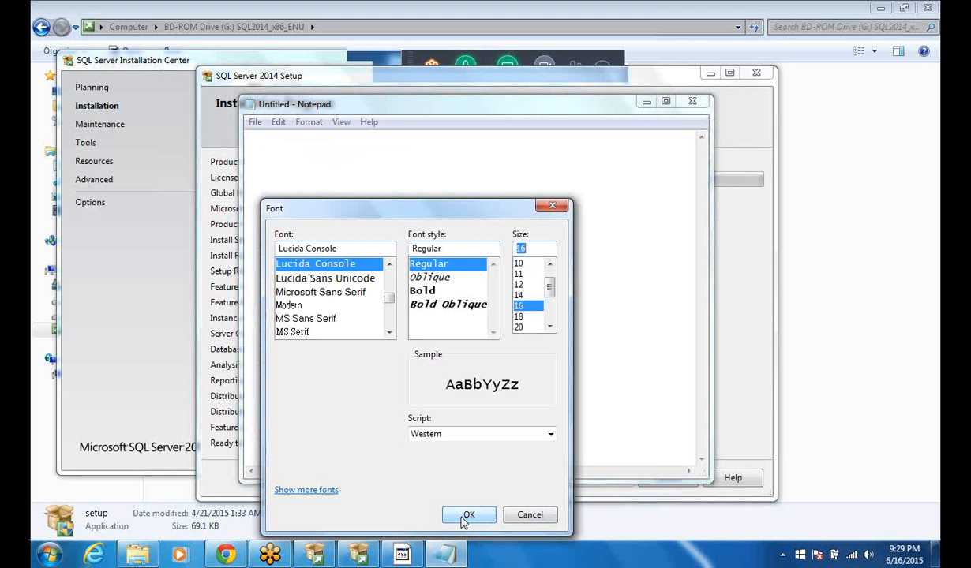
pyautogui.click(465, 520)
pyautogui.click(465, 519)
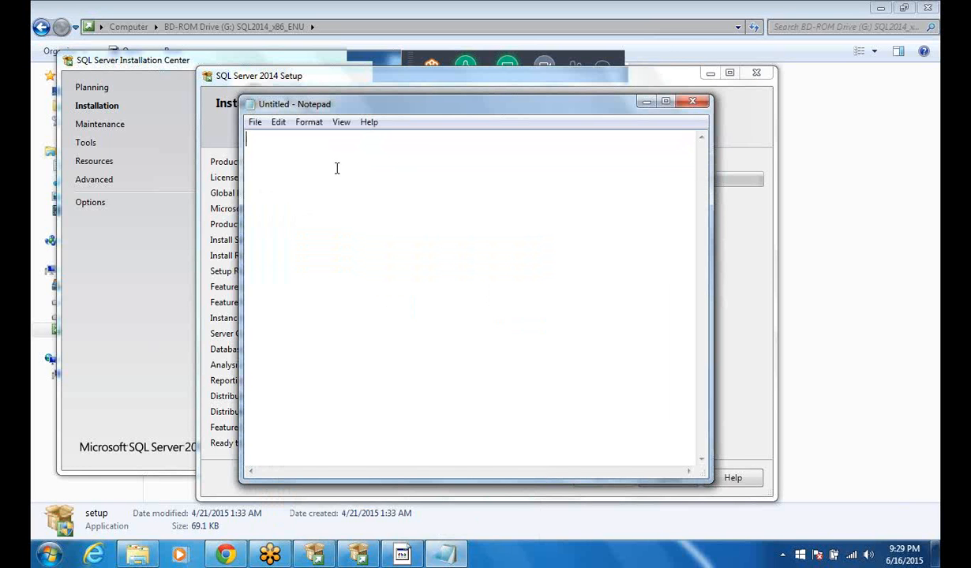
# Enter "TSQL" on the first line of the blank note.
pyautogui.write('TSQ')
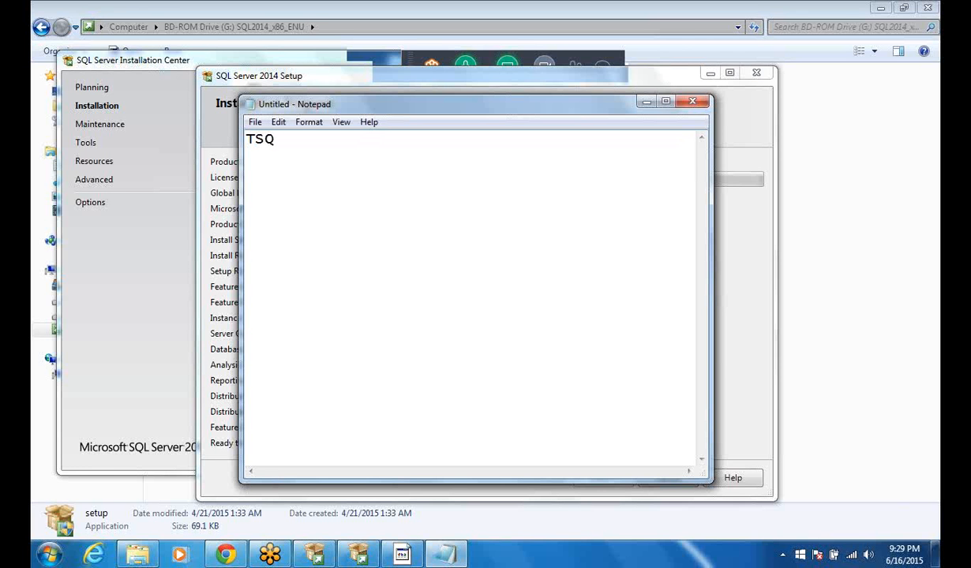
pyautogui.write('L')
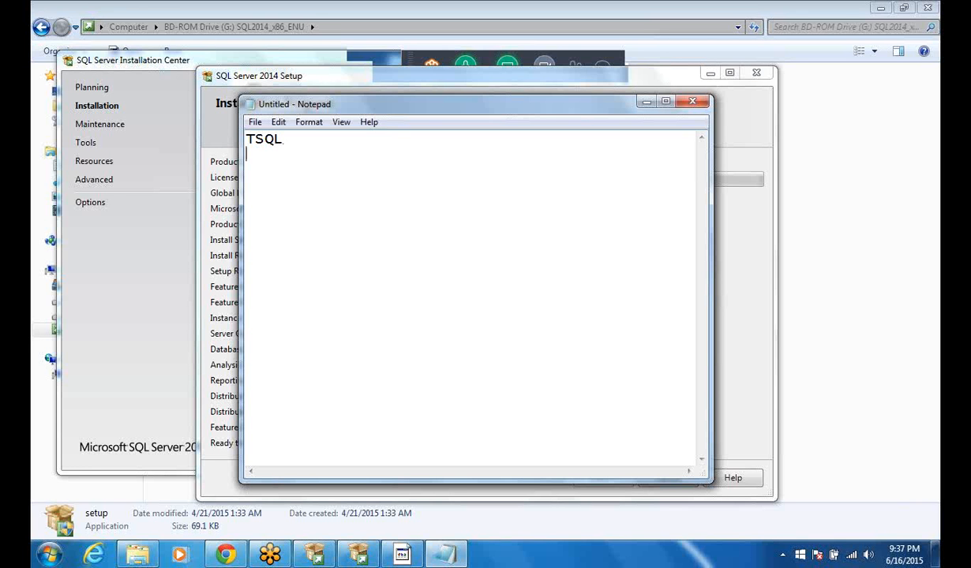
# Add a second line reading "SQL-" below "TSQL" in the note.
pyautogui.press('Return')
pyautogui.write('s')
pyautogui.press('BackSpace')
pyautogui.write('SQL-')
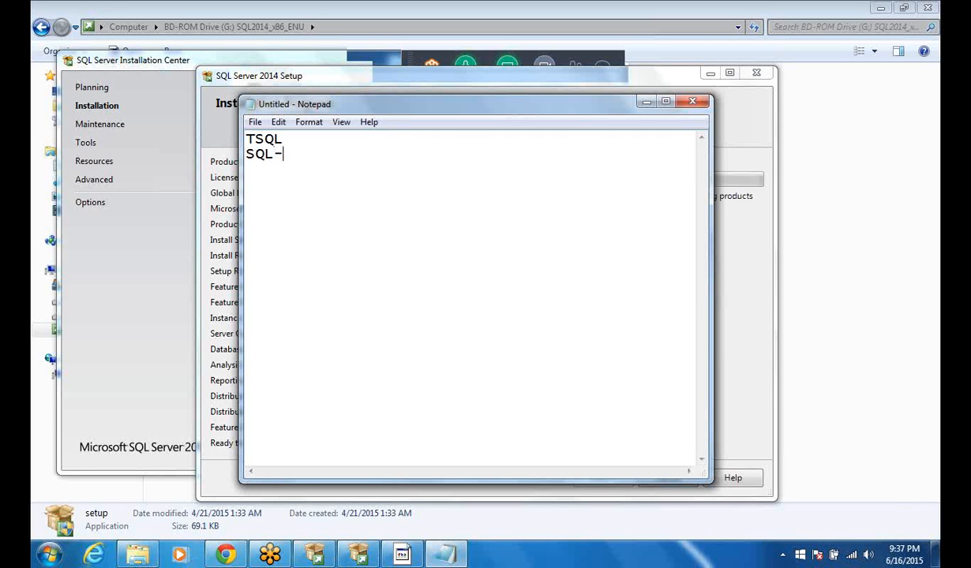
# List "-DDL", "-DML" and "-DQL" on separate lines under the "SQL-" heading.
pyautogui.press('Return')
pyautogui.write('-DDL')
pyautogui.press('Return')
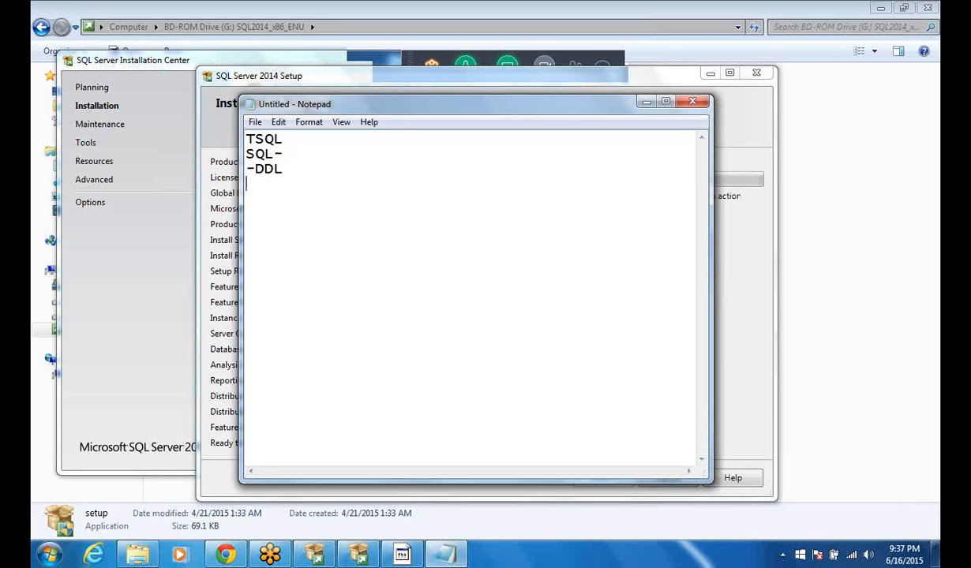
pyautogui.write('-DML')
pyautogui.press('Return')
pyautogui.write('-DQL')
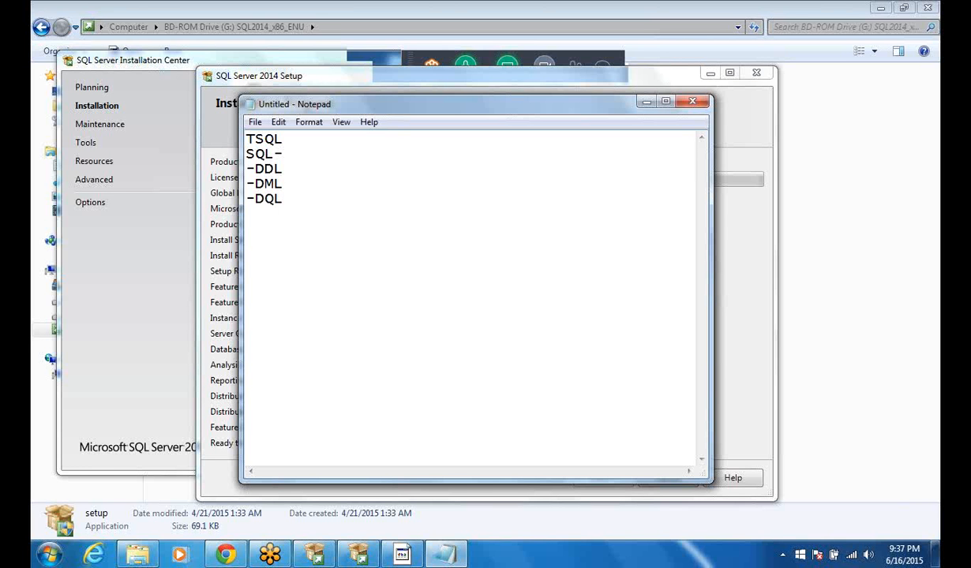
# Extend the list with "-DCL" and "-TCL" on separate lines below "-DQL".
pyautogui.press('Return')
pyautogui.write('-dc')
pyautogui.press('BackSpace')
pyautogui.press('BackSpace')
pyautogui.write('DC')
pyautogui.press('BackSpace')
pyautogui.press('BackSpace')
pyautogui.write('DCL')
pyautogui.write('-')
pyautogui.write('TCL')
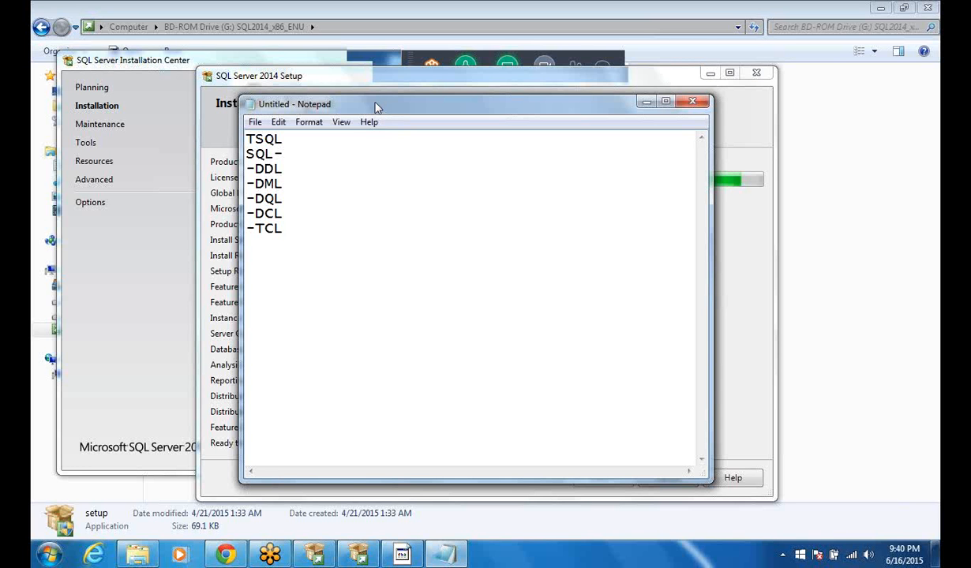
# Rearrange the Notepad and SQL Server 2014 Setup windows so the installation progress can be seen beside the note.
pyautogui.moveTo(376, 107); pyautogui.dragTo(371, 105)
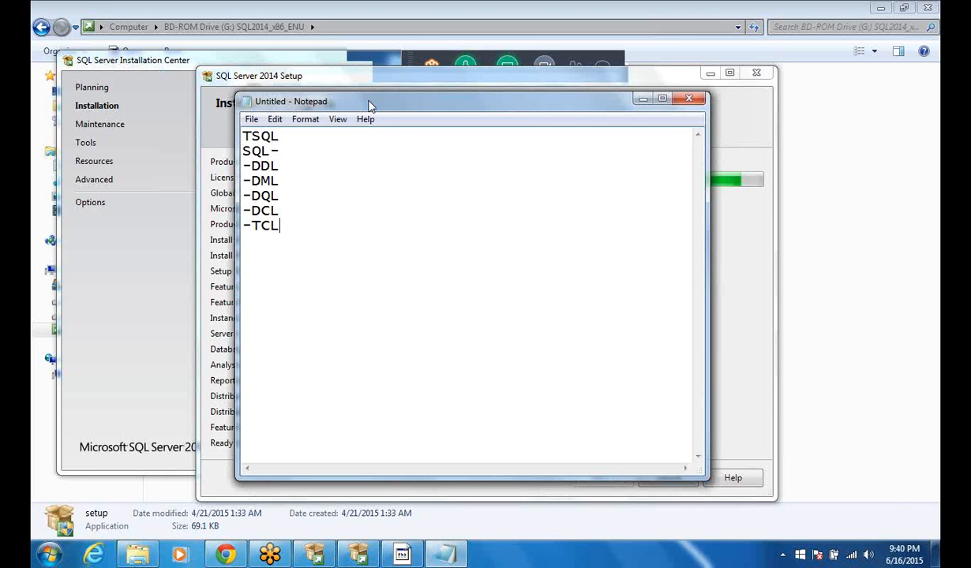
pyautogui.moveTo(371, 105); pyautogui.dragTo(318, 92)
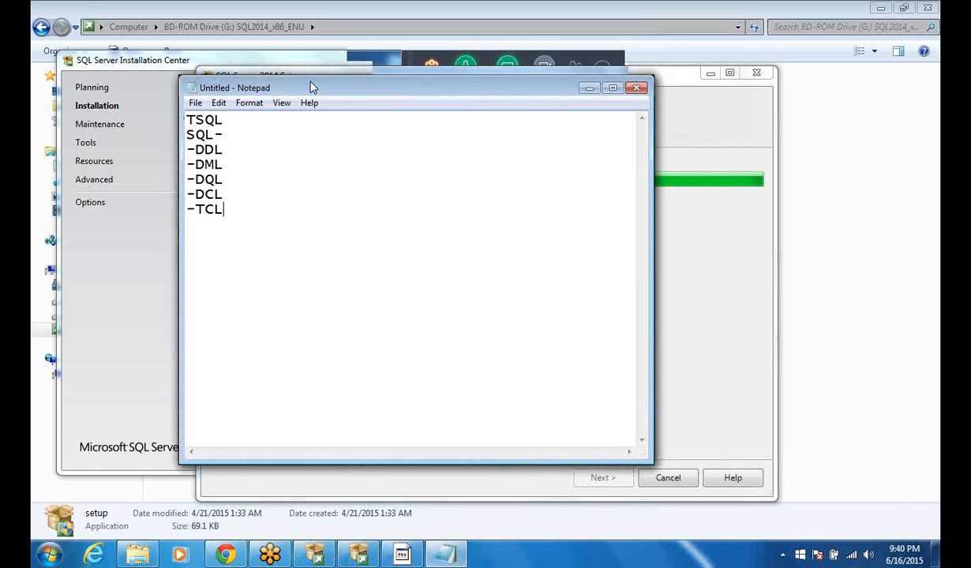
pyautogui.moveTo(310, 82); pyautogui.dragTo(244, 44)
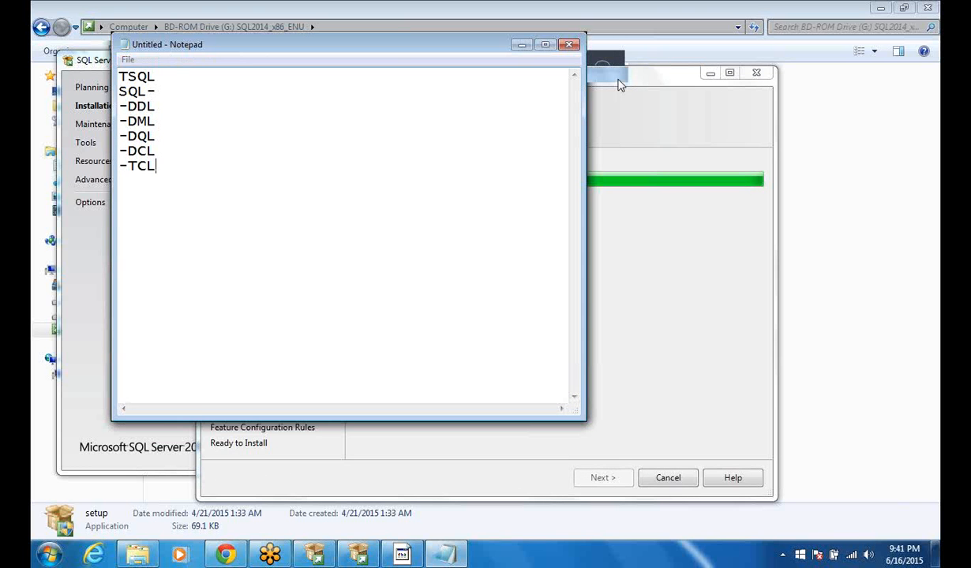
pyautogui.click(620, 85)
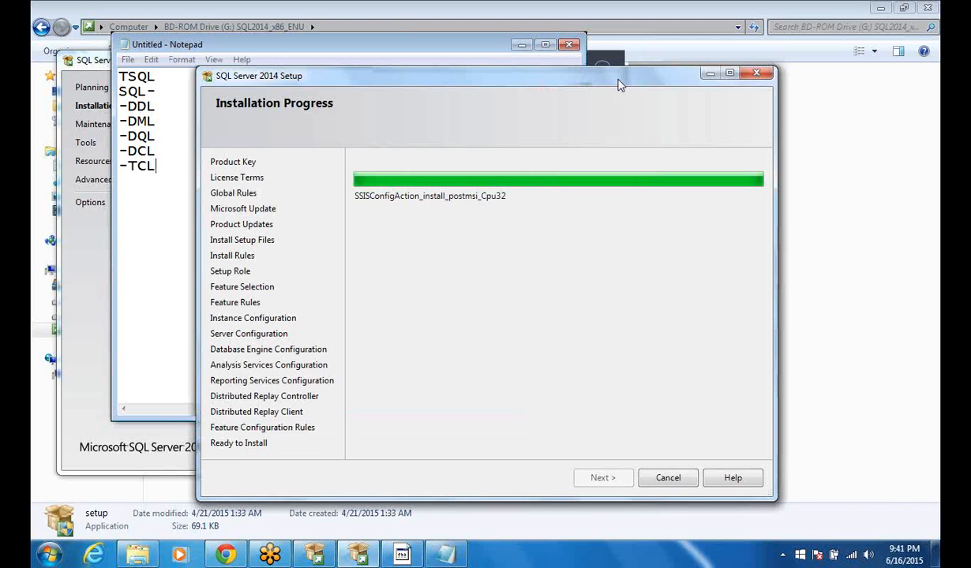
pyautogui.moveTo(620, 85); pyautogui.dragTo(721, 74)
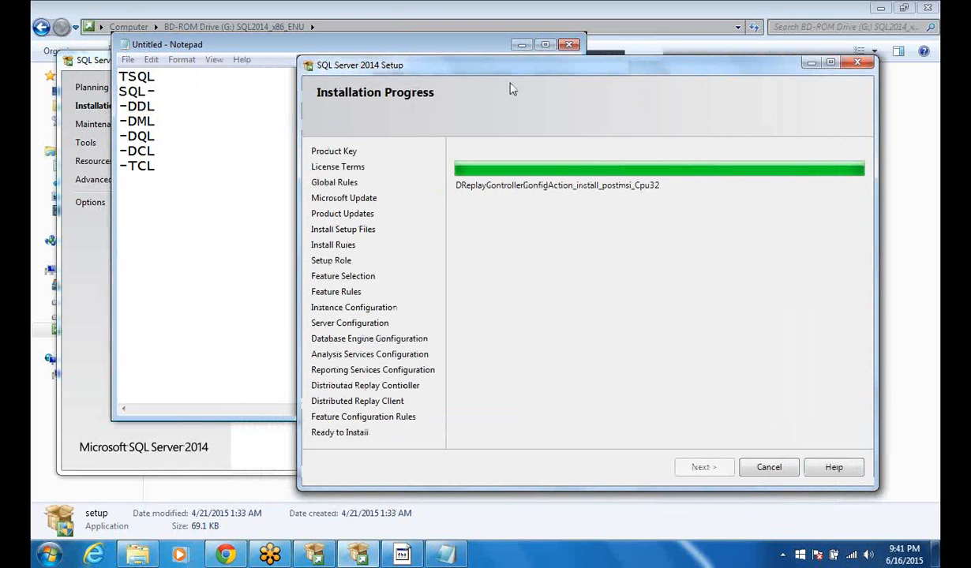
# Return to the note and append "- create,alter,drop" to the "-DDL" line.
pyautogui.click(223, 75)
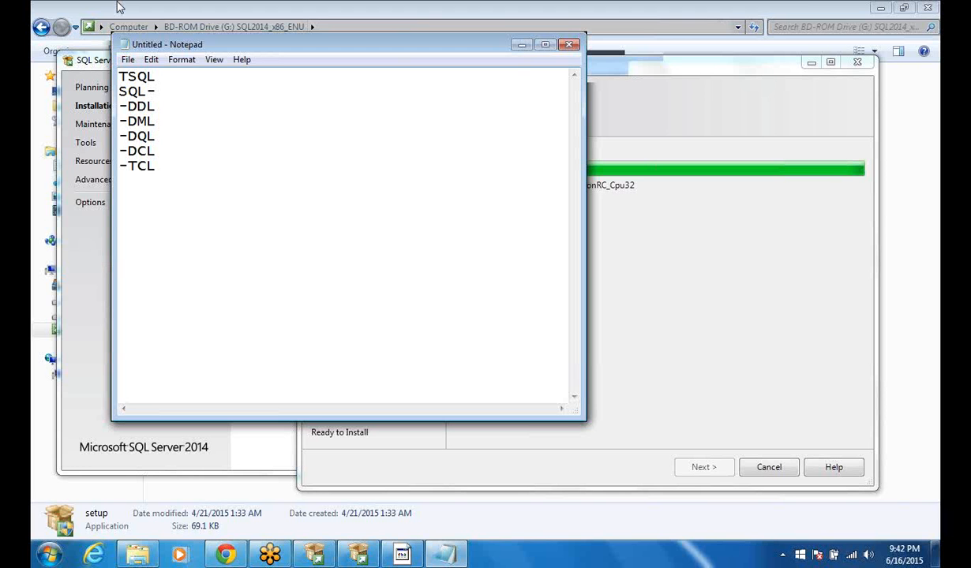
pyautogui.press('Up')
pyautogui.press('Up')
pyautogui.press('Up')
pyautogui.press('Up')
pyautogui.write('- create,alter,drop')
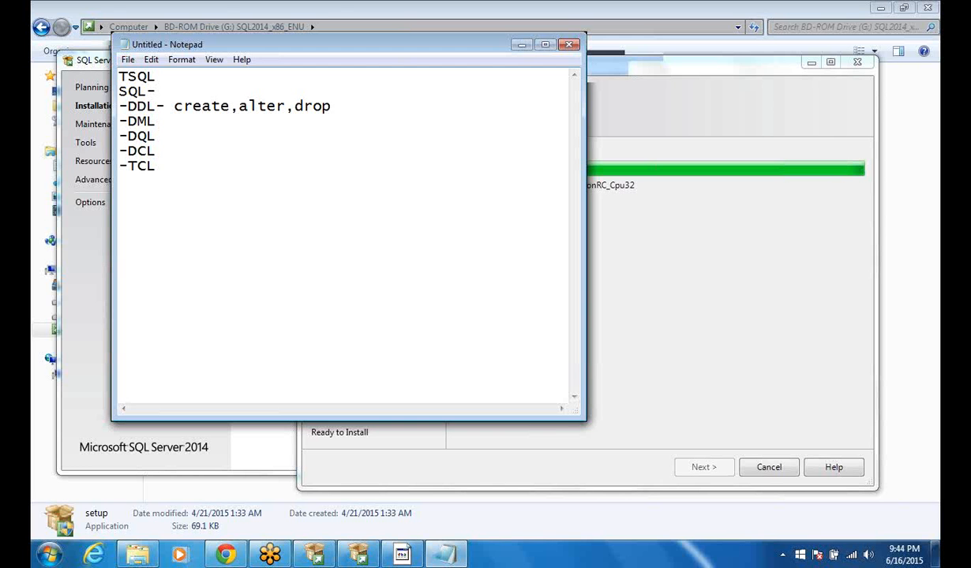
# Append "- insert,update,delete" to the "-DML" line of the note.
pyautogui.click(160, 123)
pyautogui.write('- insert,update')
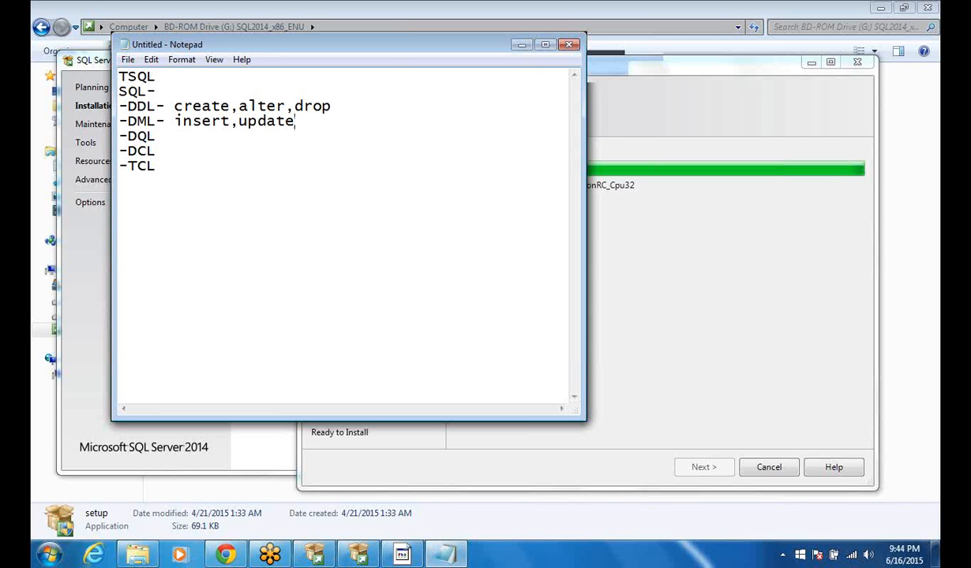
pyautogui.write(',delete')
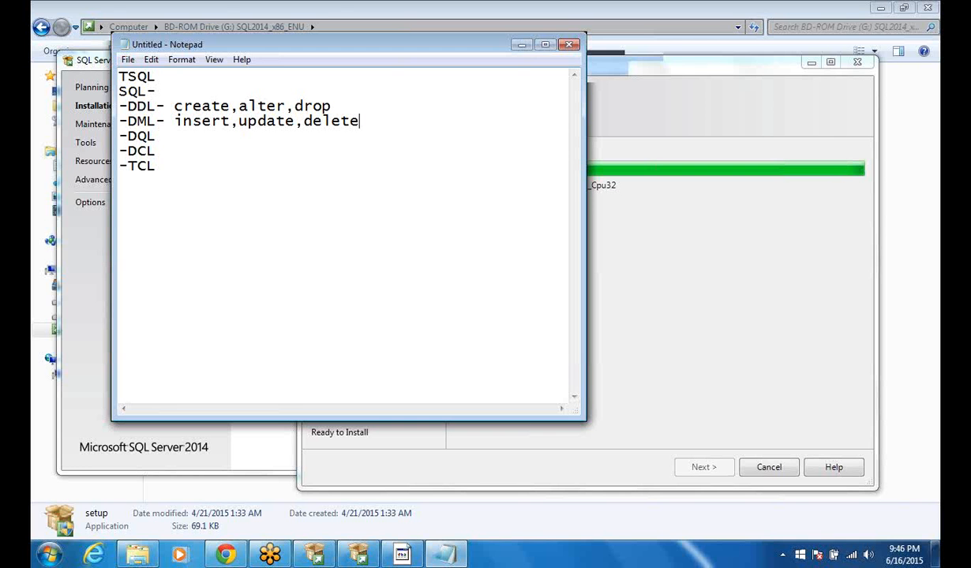
pyautogui.write(',')
pyautogui.press('BackSpace')
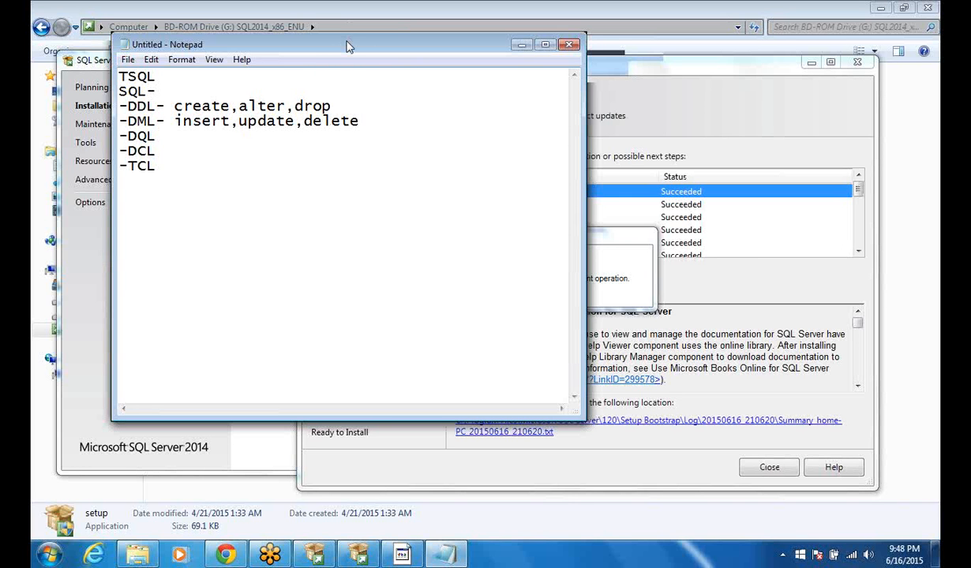
# Move Notepad aside and minimize it, and close the completed SQL Server 2014 Setup wizard.
pyautogui.moveTo(348, 47); pyautogui.dragTo(352, 53)
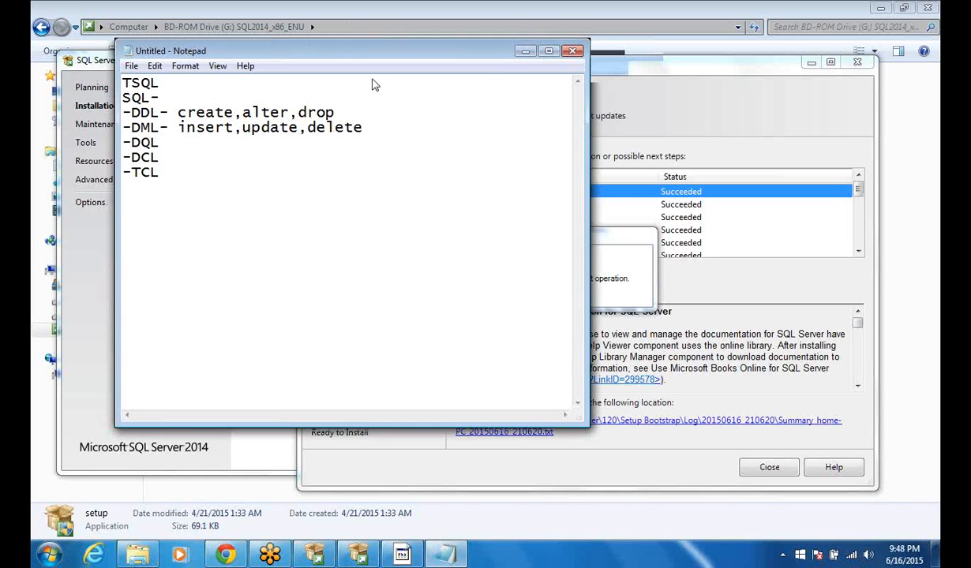
pyautogui.moveTo(375, 85); pyautogui.dragTo(380, 182)
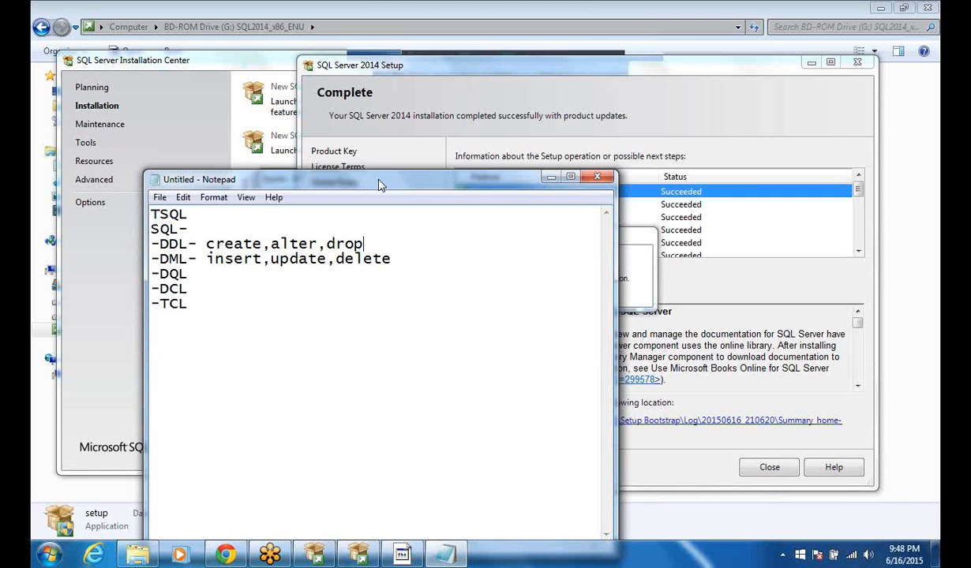
pyautogui.click(550, 178)
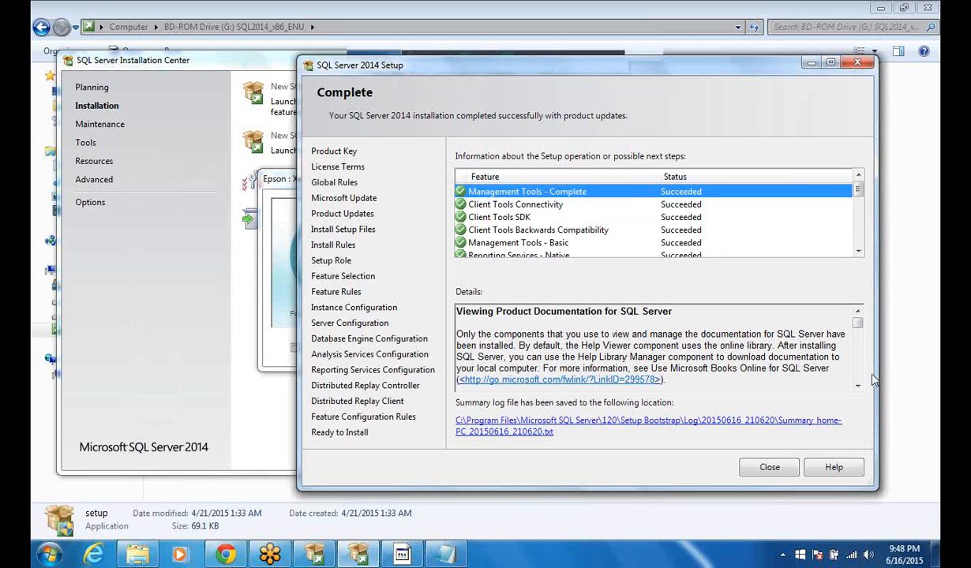
pyautogui.click(769, 468)
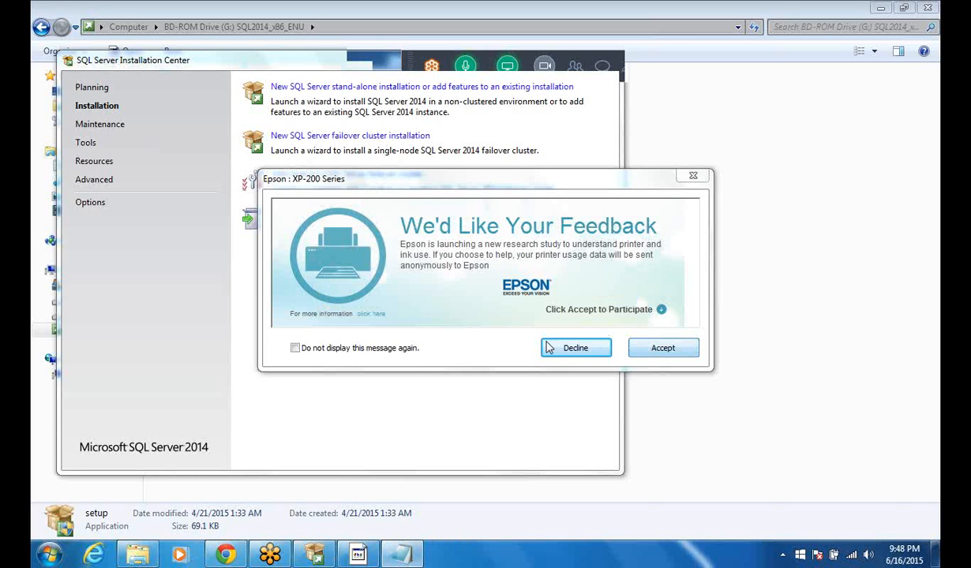
# Decline the Epson feedback request and close the SQL Server Installation Center.
pyautogui.click(581, 350)
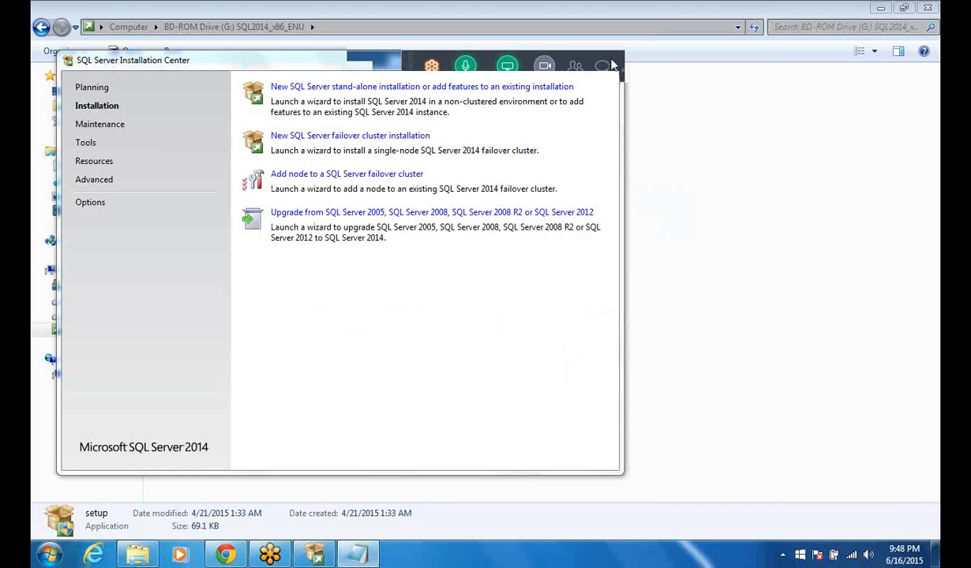
pyautogui.click(612, 65)
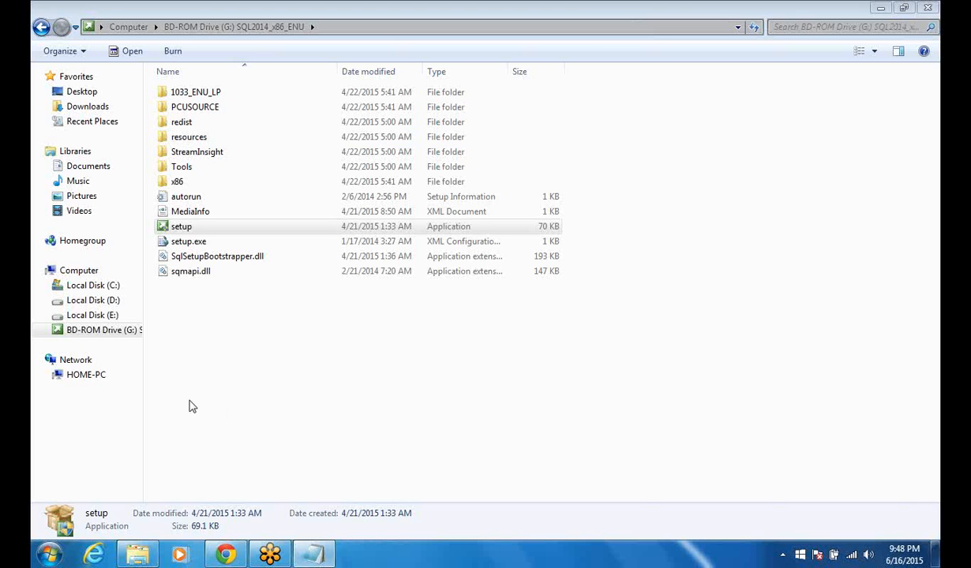
# Launch SQL Server 2014 Configuration Manager as administrator from the Configuration Tools of Microsoft SQL Server 2014.
pyautogui.click(45, 556)
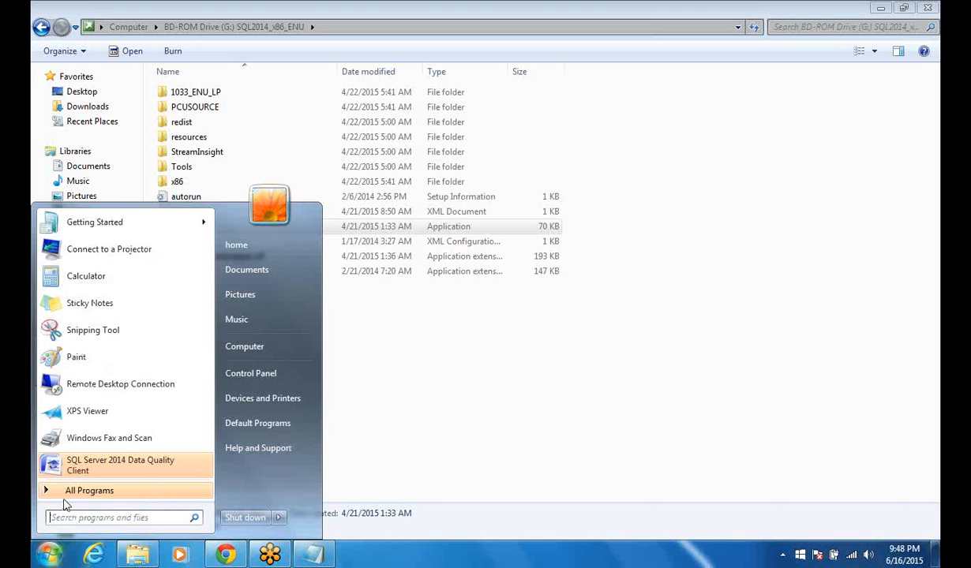
pyautogui.click(69, 491)
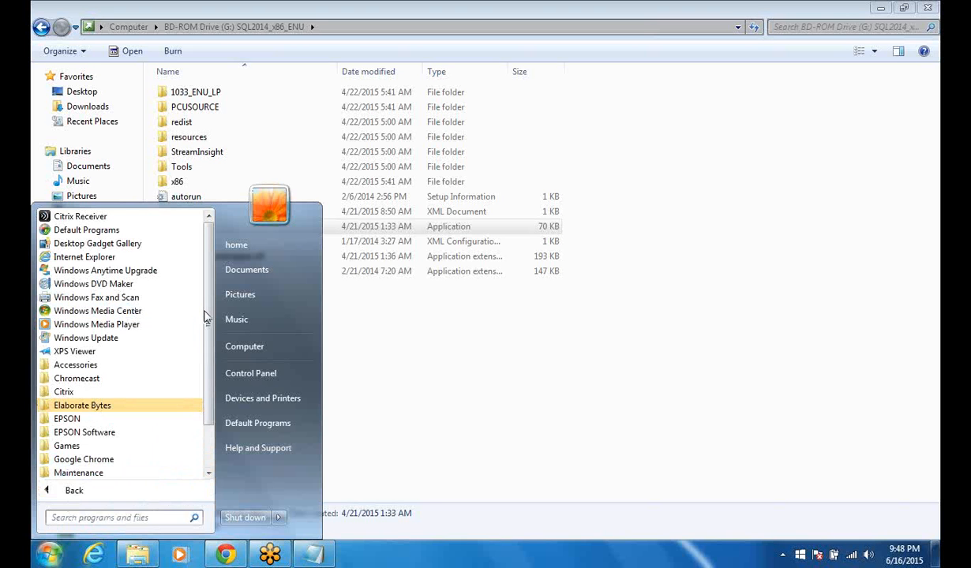
pyautogui.scroll(-2, 204, 316)
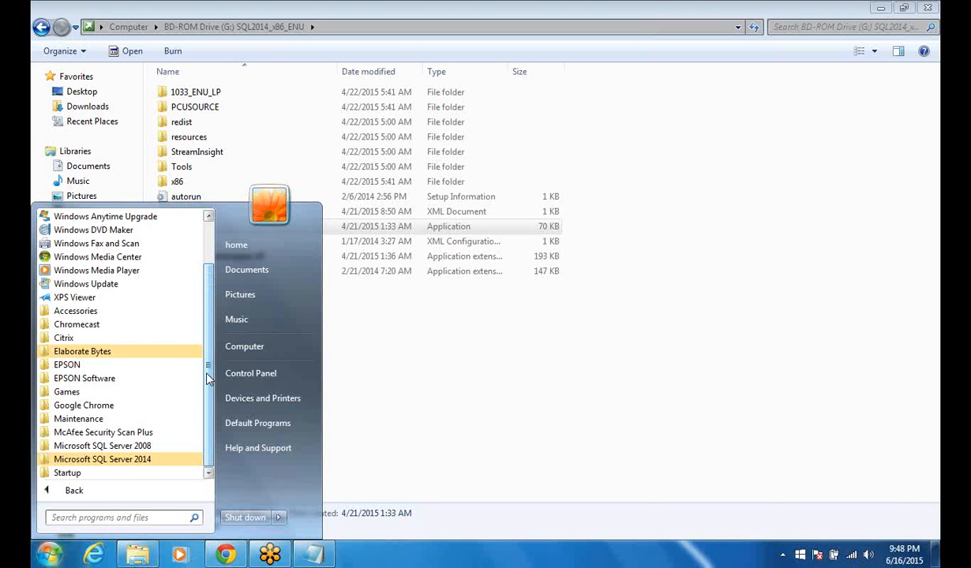
pyautogui.click(140, 461)
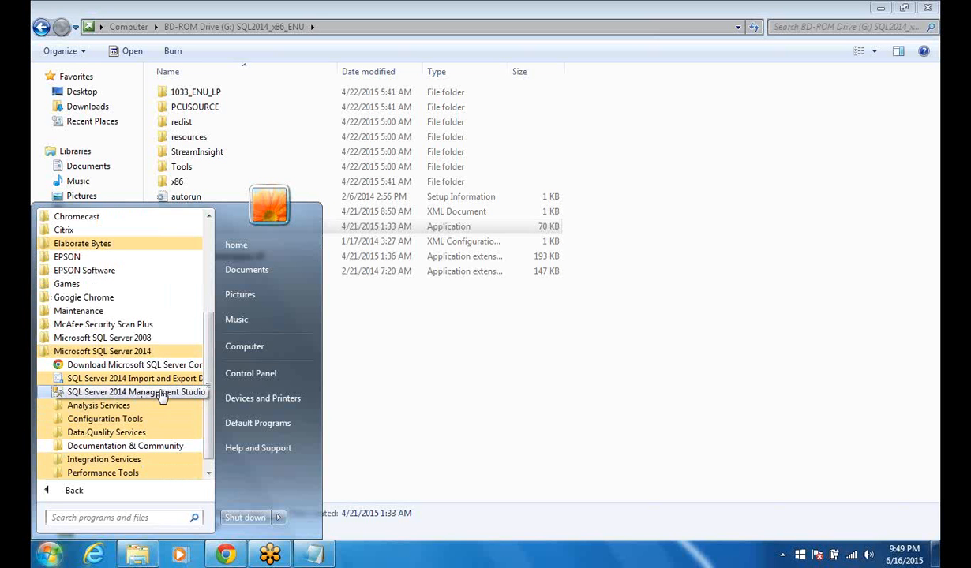
pyautogui.click(115, 424)
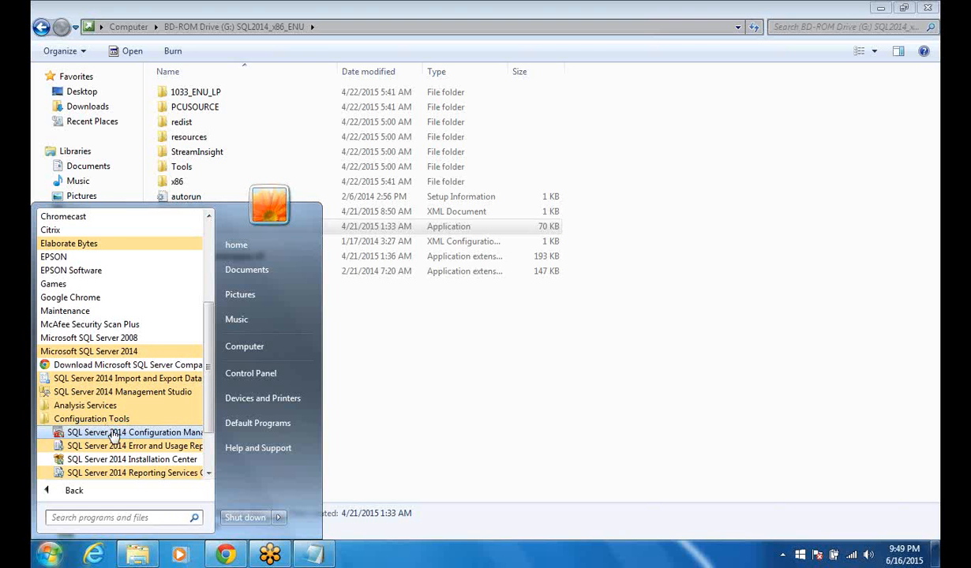
pyautogui.rightClick(113, 436)
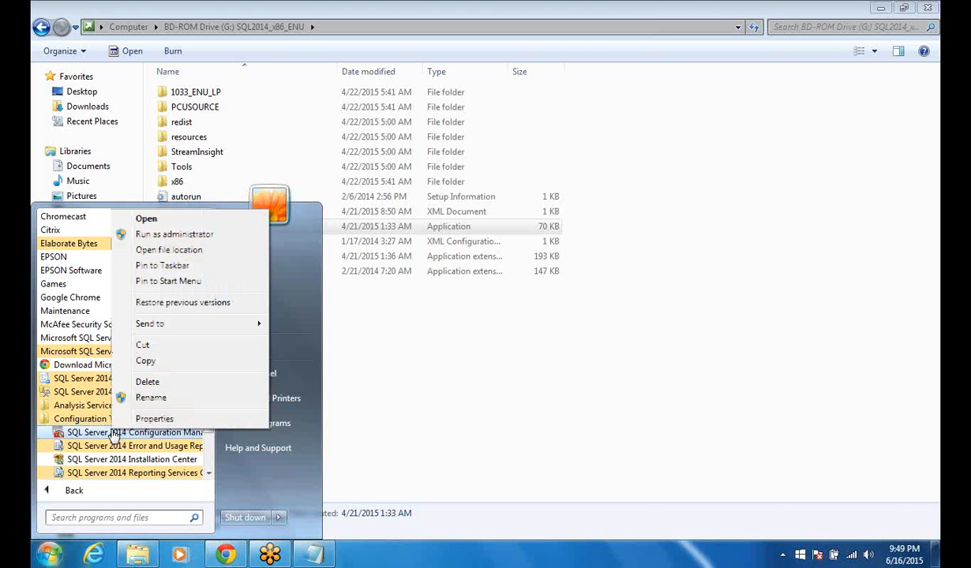
pyautogui.click(178, 236)
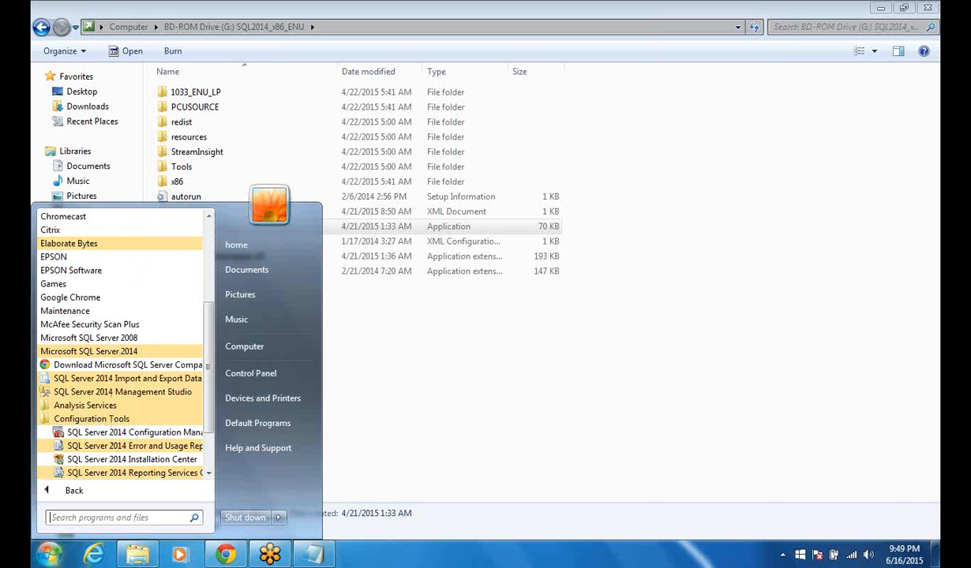
pyautogui.click(133, 433)
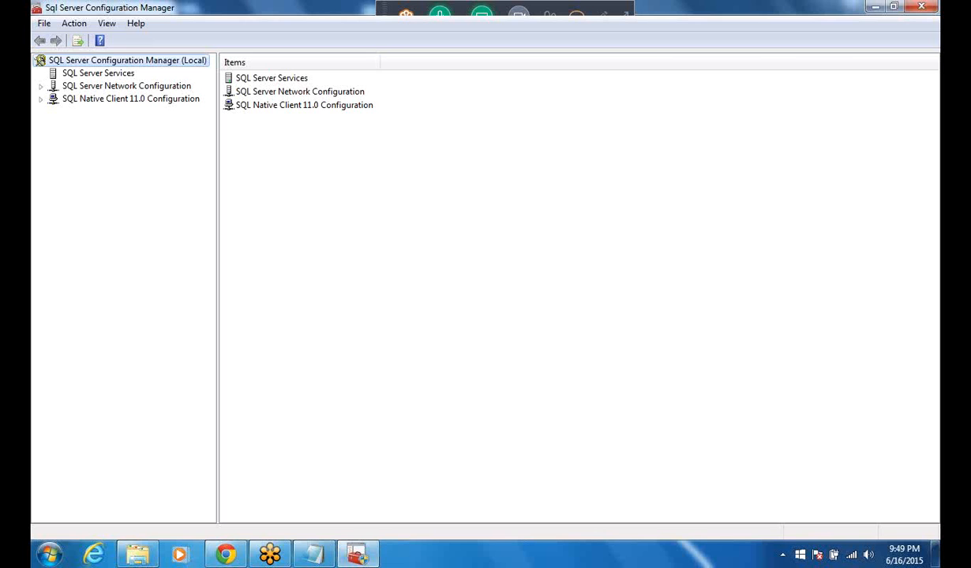
# Open SQL Server Network Configuration and display the protocols for the MSSQLSERVER instance.
pyautogui.click(271, 93)
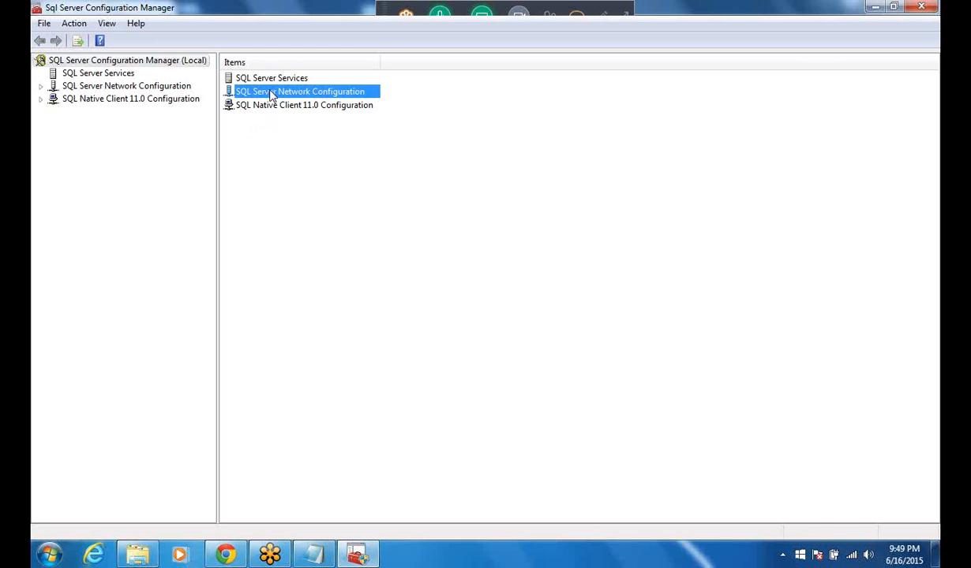
pyautogui.rightClick(272, 95)
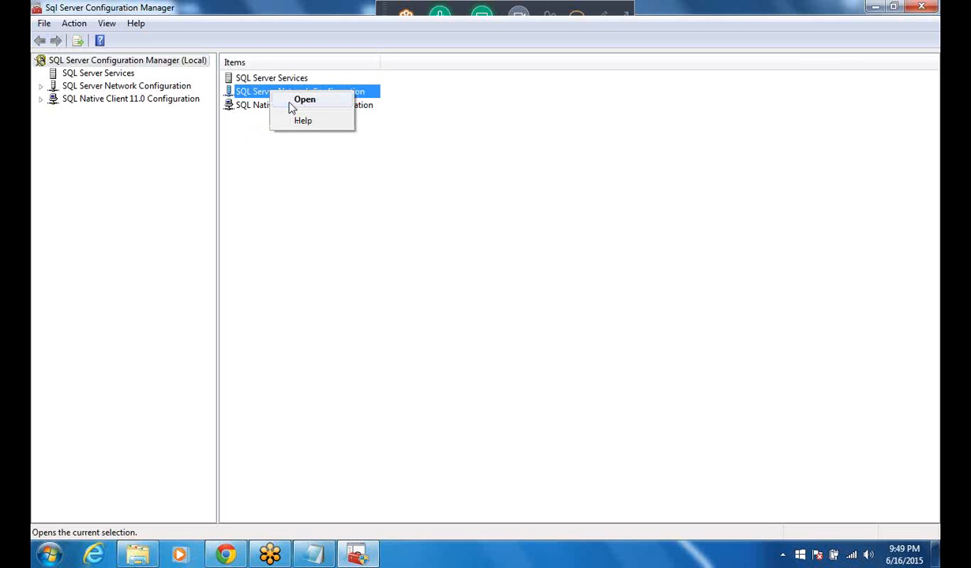
pyautogui.click(291, 101)
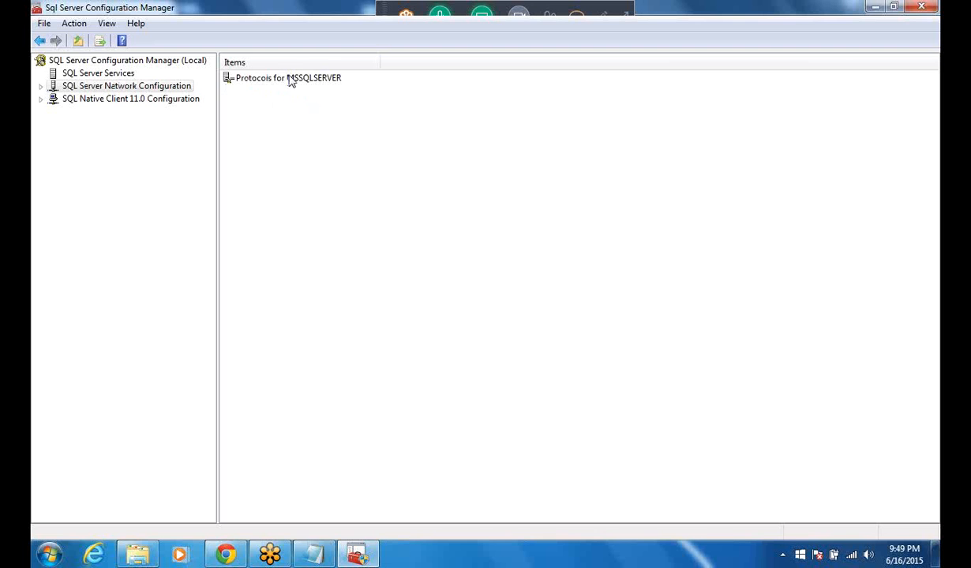
pyautogui.rightClick(288, 78)
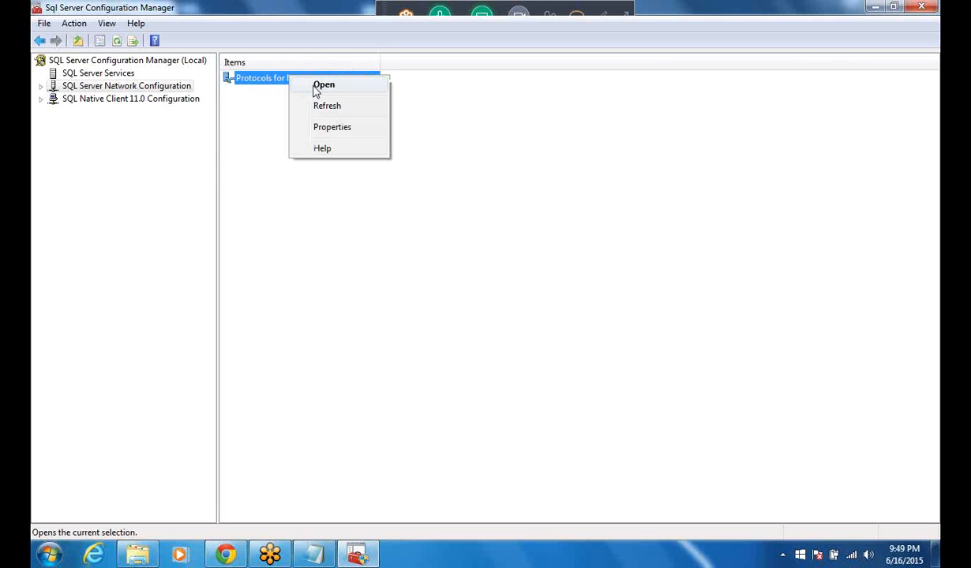
pyautogui.click(316, 90)
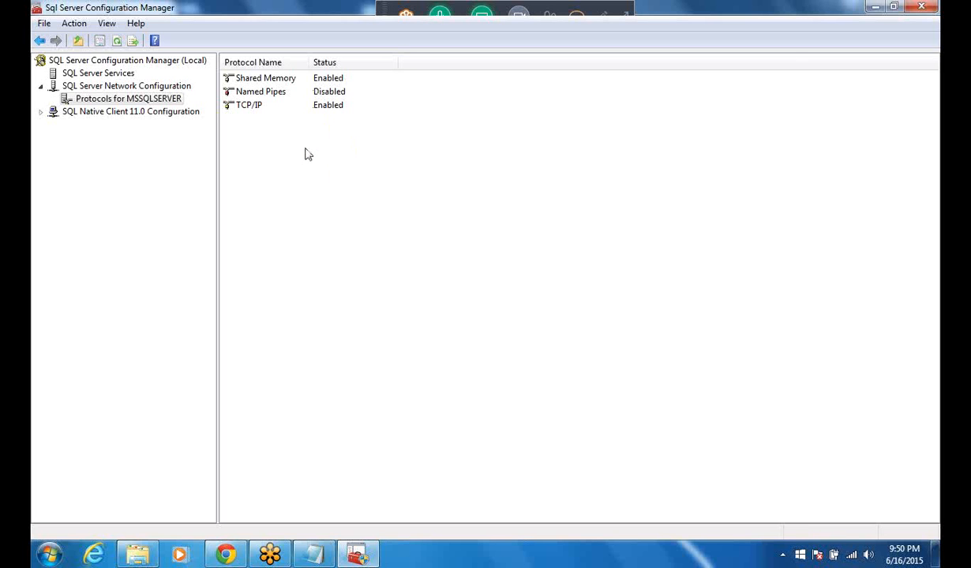
# Check which actions are available for the Shared Memory protocol without changing it.
pyautogui.click(285, 83)
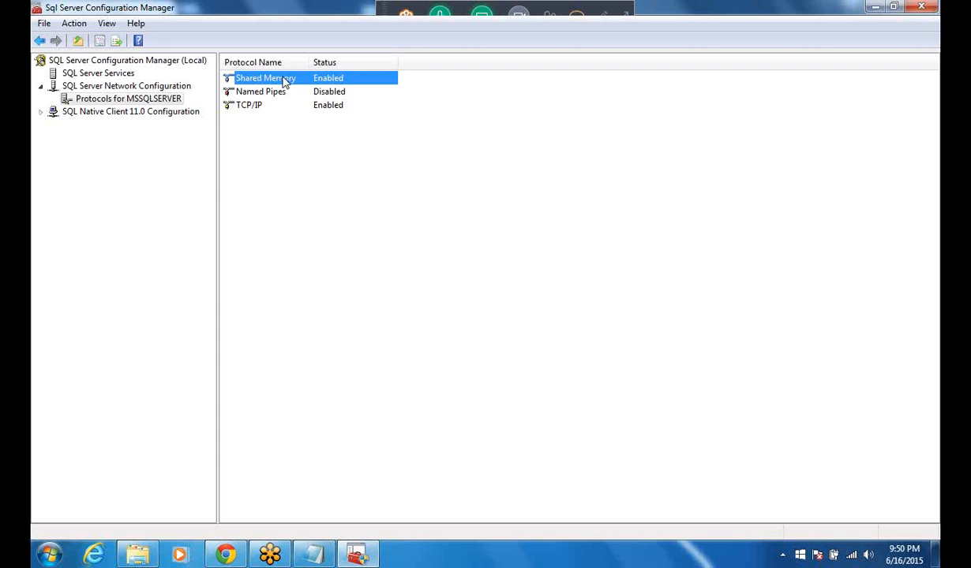
pyautogui.rightClick(285, 83)
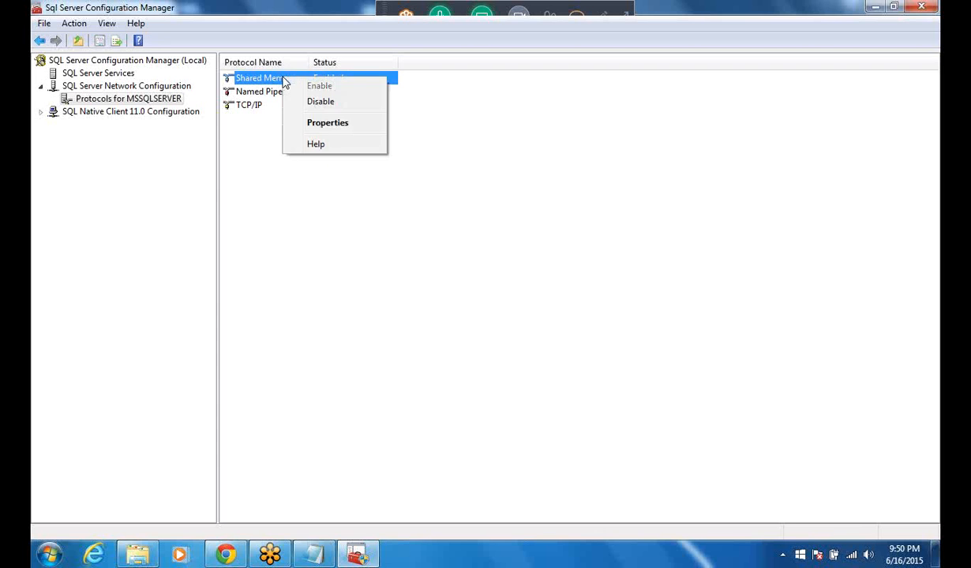
pyautogui.click(254, 172)
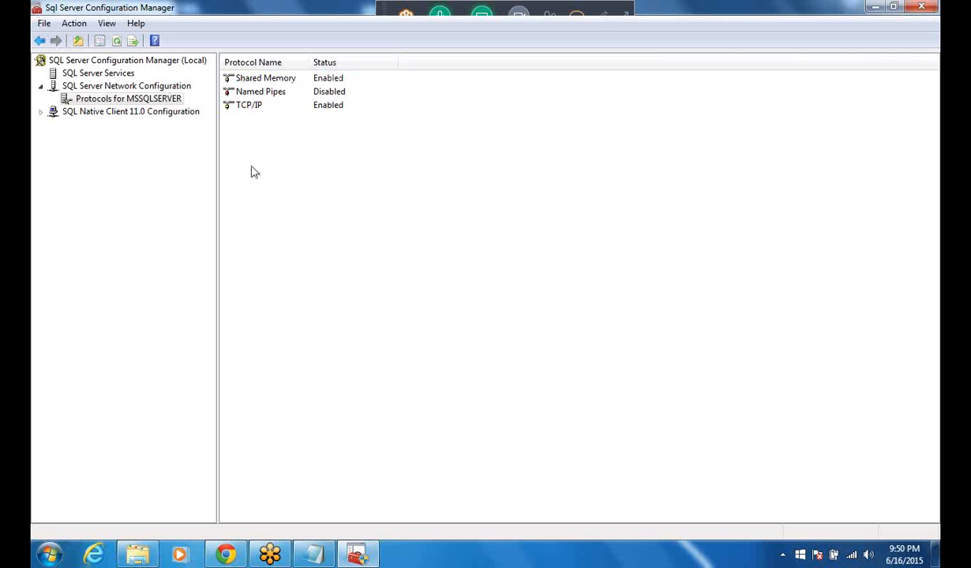
# Minimize the Configuration Manager and launch SQL Server 2014 Management Studio from the Microsoft SQL Server 2014 programs.
pyautogui.click(874, 11)
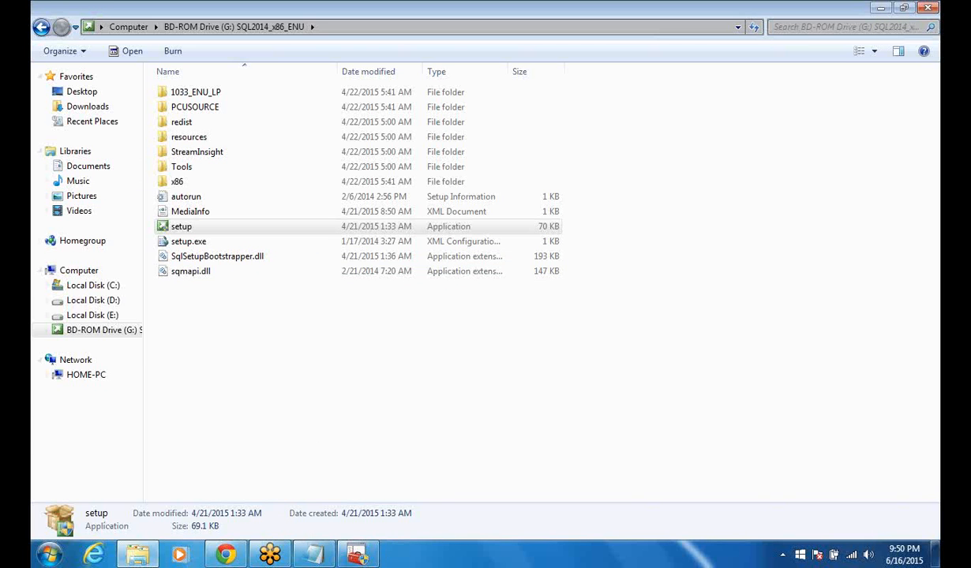
pyautogui.click(48, 555)
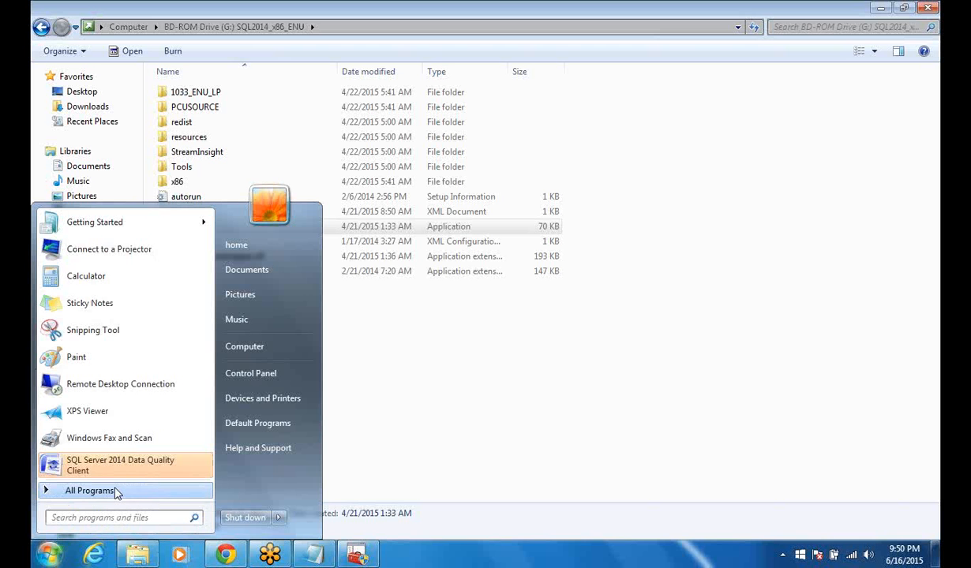
pyautogui.click(115, 491)
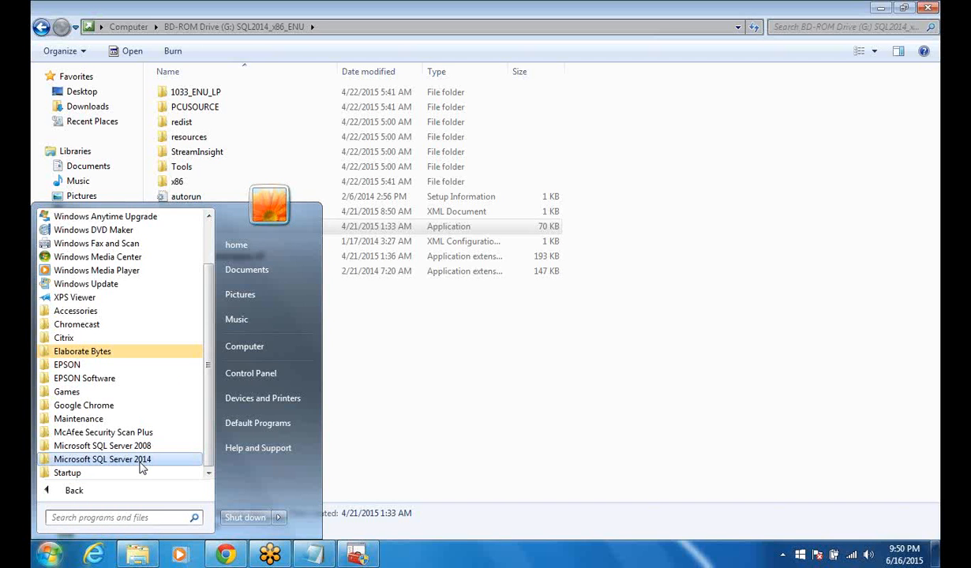
pyautogui.rightClick(140, 463)
pyautogui.click(130, 462)
pyautogui.click(129, 462)
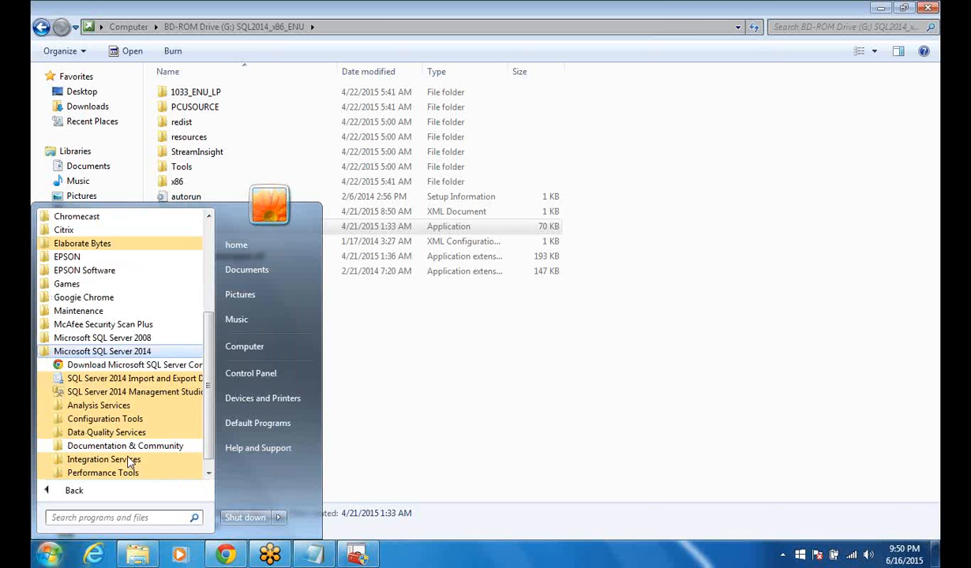
pyautogui.click(122, 395)
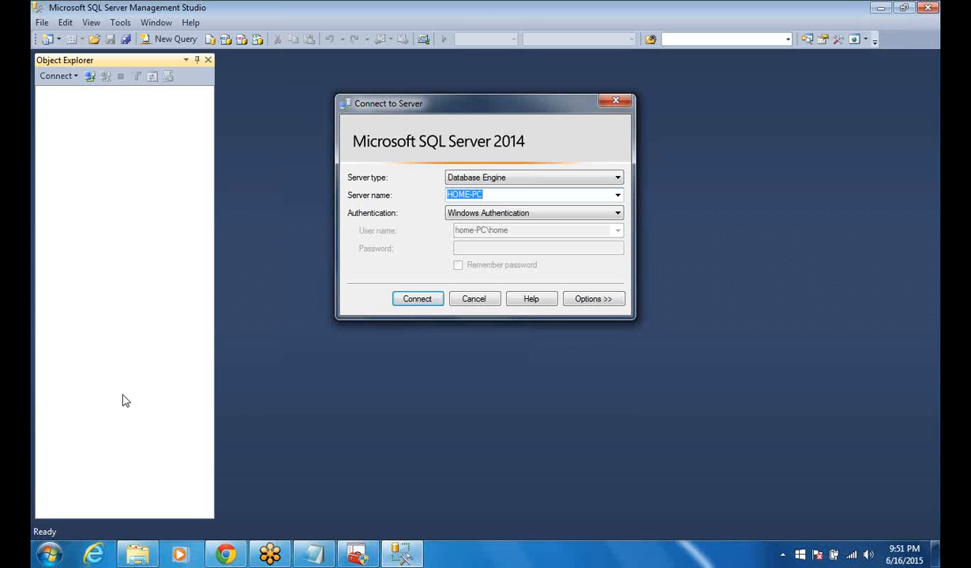
# Browse the local Database Engine servers, choose HOME-PC and connect to it with Windows Authentication.
pyautogui.click(617, 196)
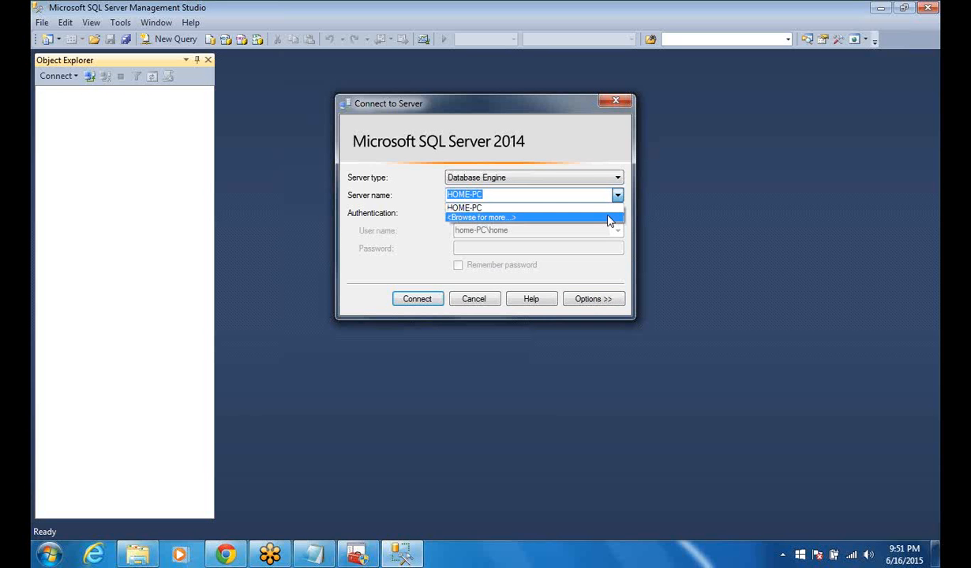
pyautogui.click(609, 218)
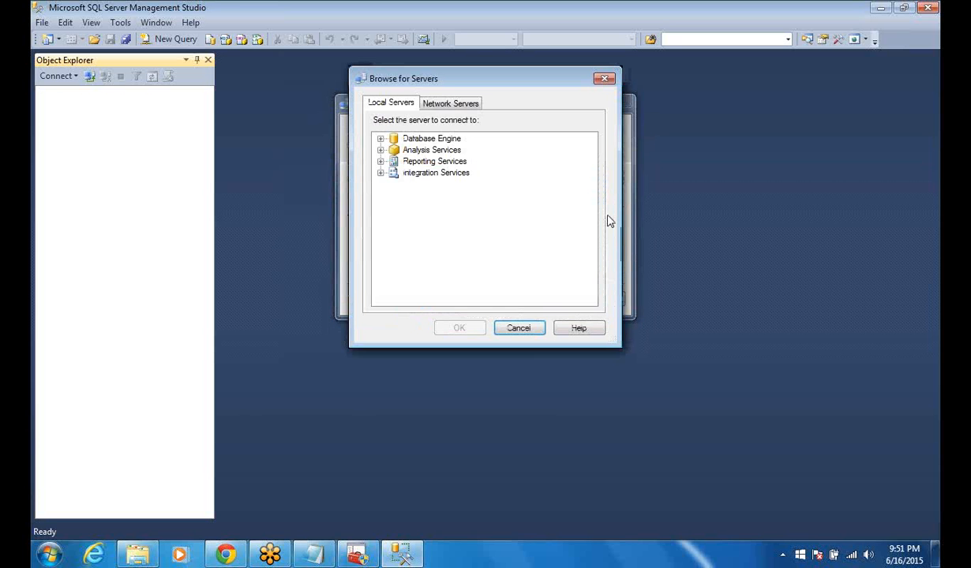
pyautogui.click(407, 142)
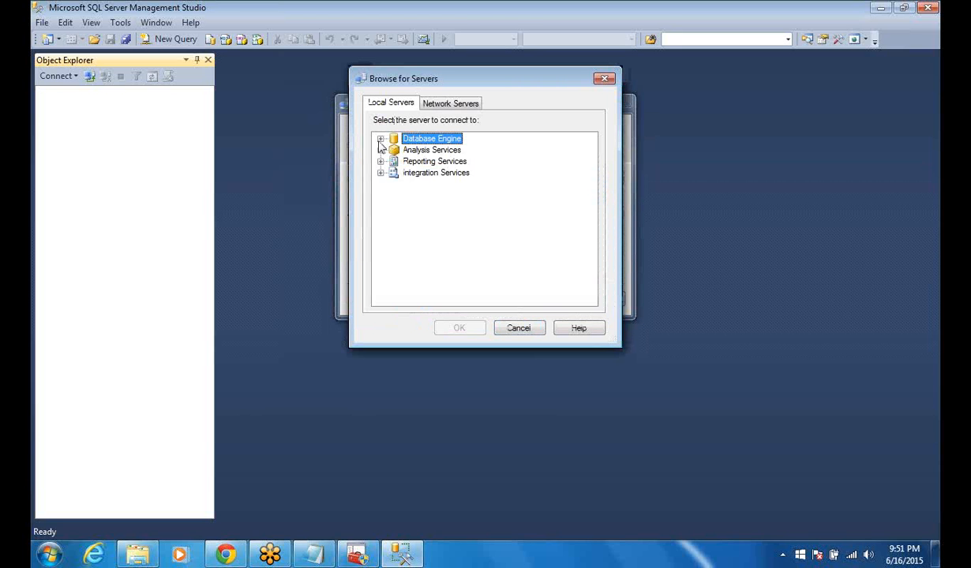
pyautogui.click(380, 140)
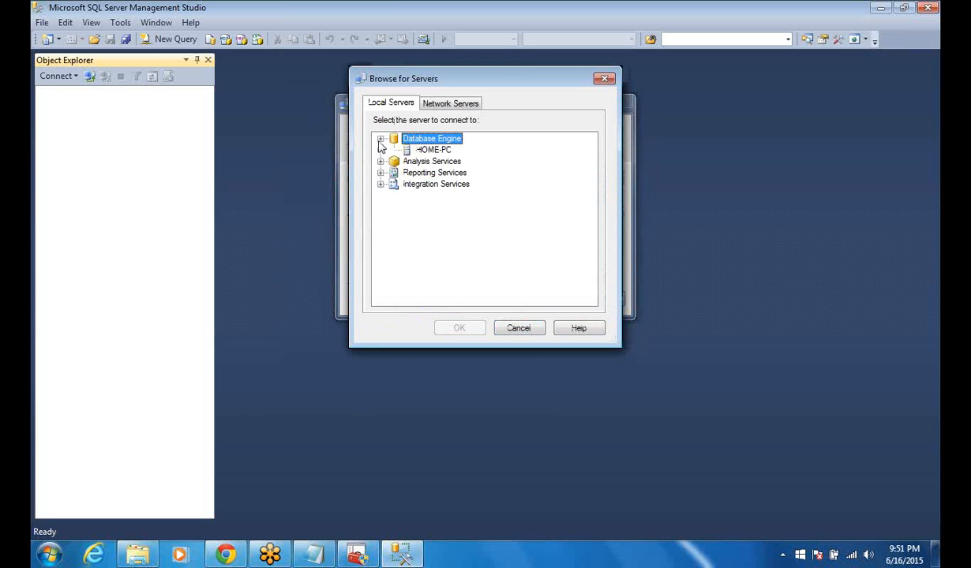
pyautogui.click(427, 150)
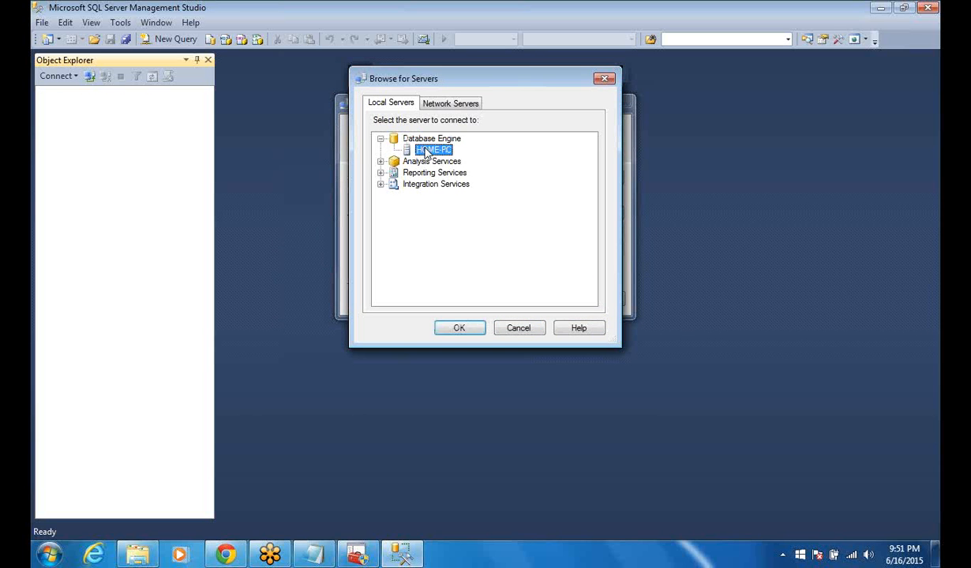
pyautogui.click(460, 329)
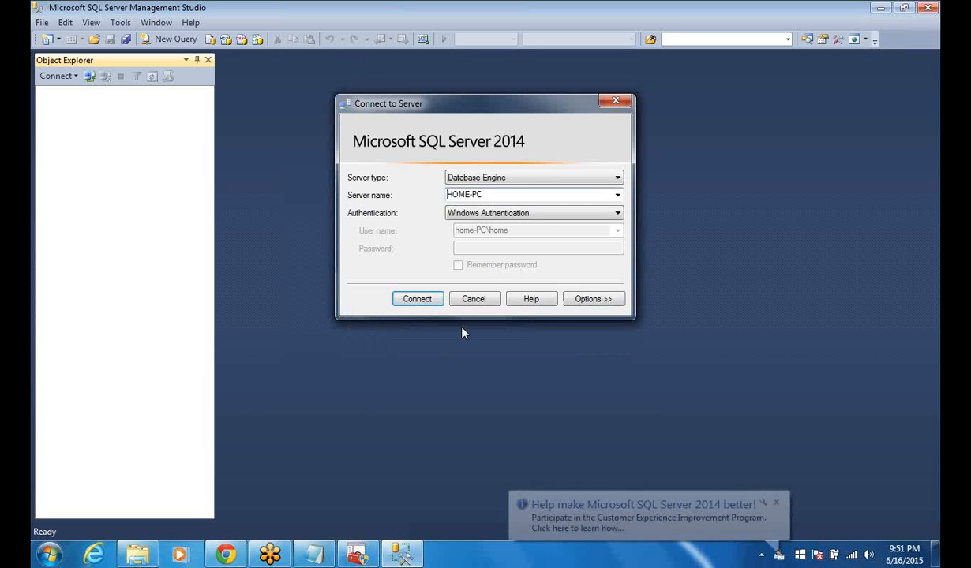
pyautogui.click(428, 300)
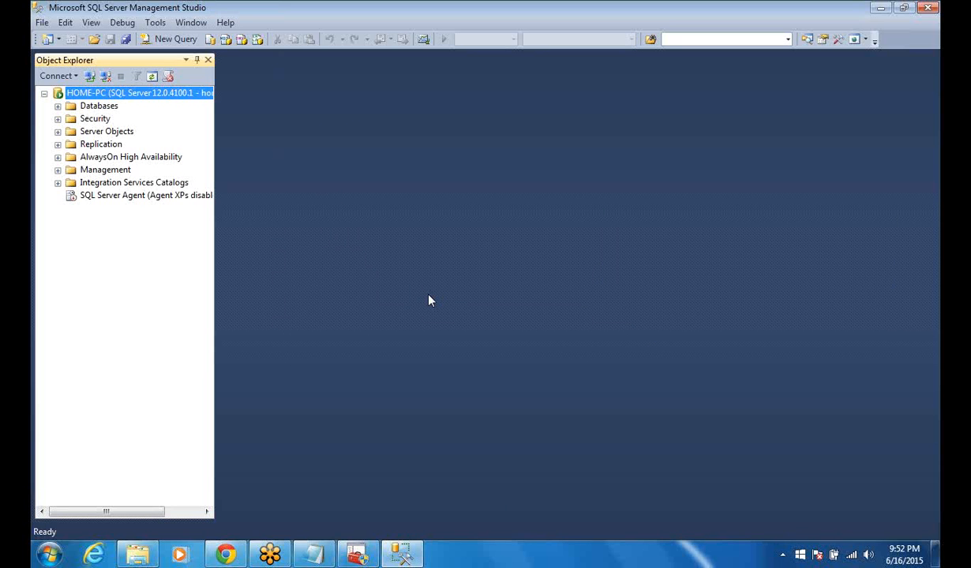
# Disconnect Object Explorer from the HOME-PC server and exit Management Studio.
pyautogui.click(42, 23)
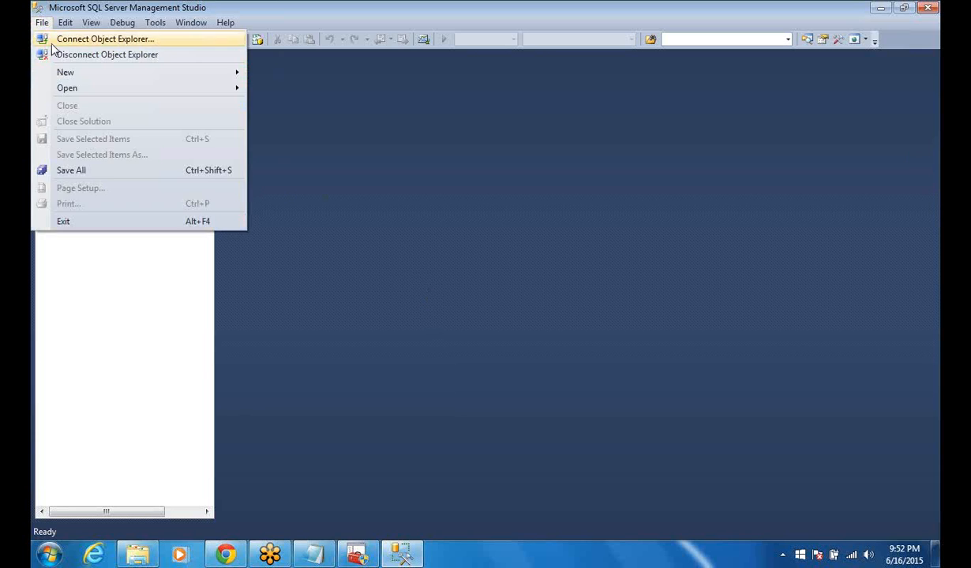
pyautogui.click(56, 52)
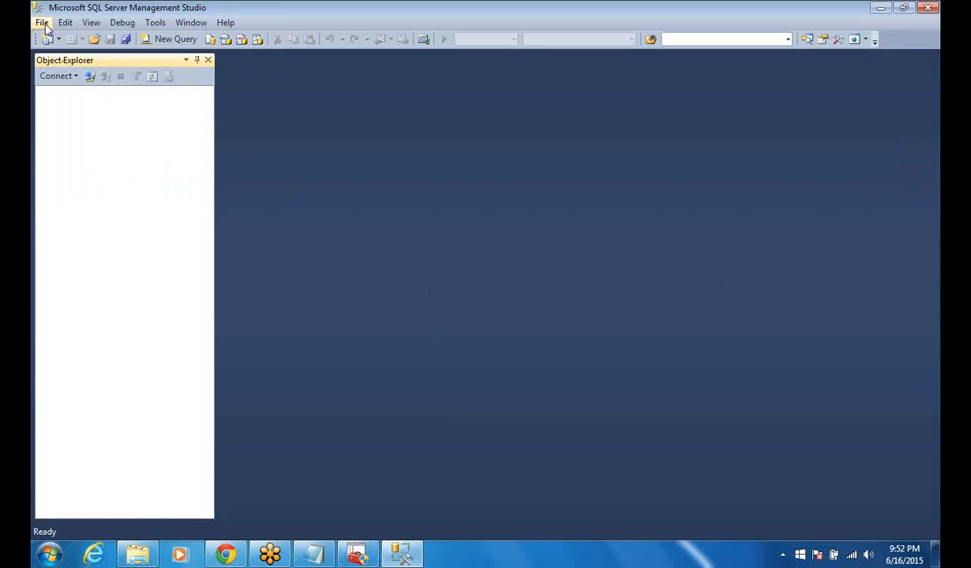
pyautogui.click(44, 24)
pyautogui.click(68, 224)
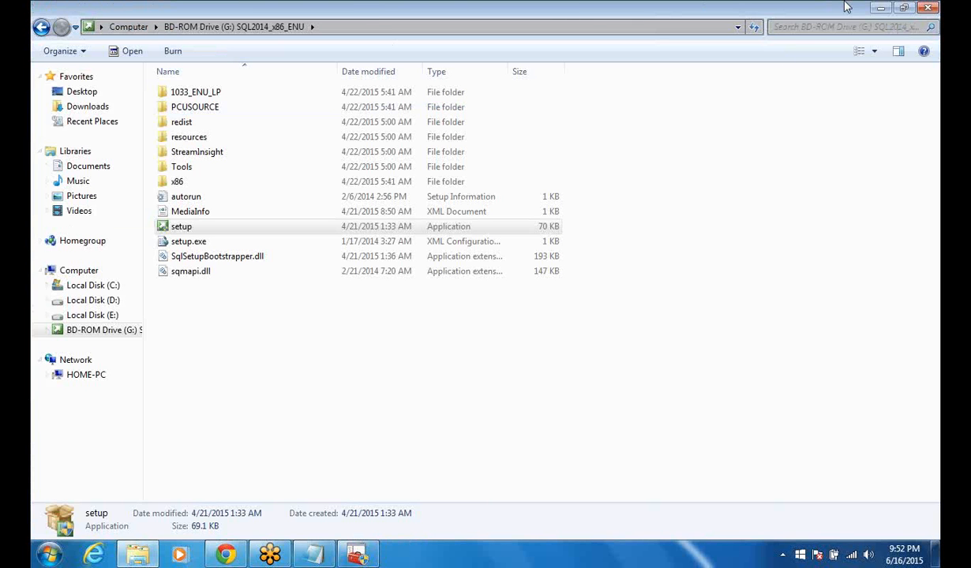
# Close the SQL2014_x86_ENU disc folder window and the Google browser window.
pyautogui.click(925, 8)
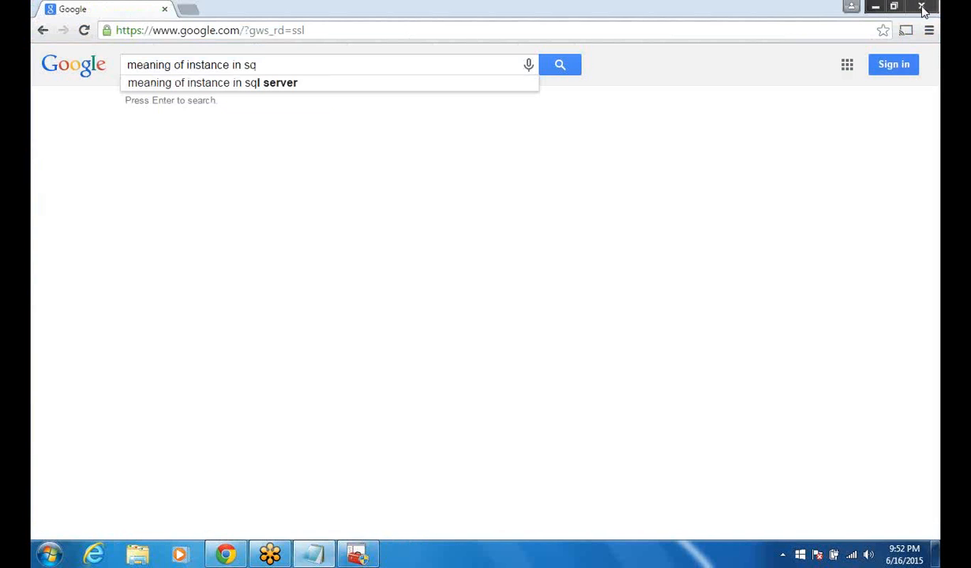
pyautogui.click(923, 8)
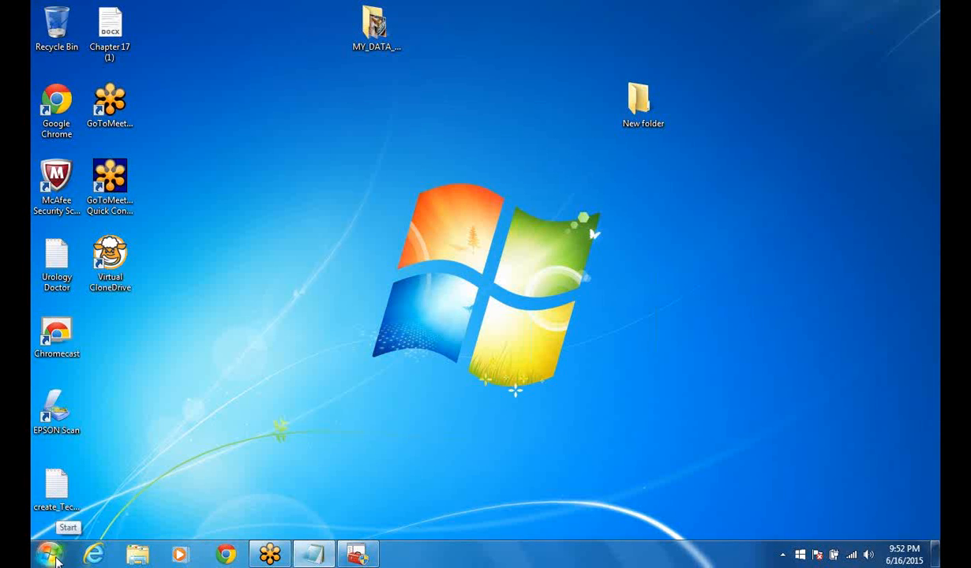
# Switch to SQL Server Configuration Manager and disable the TCP/IP protocol for MSSQLSERVER, acknowledging the restart warning.
pyautogui.click(49, 555)
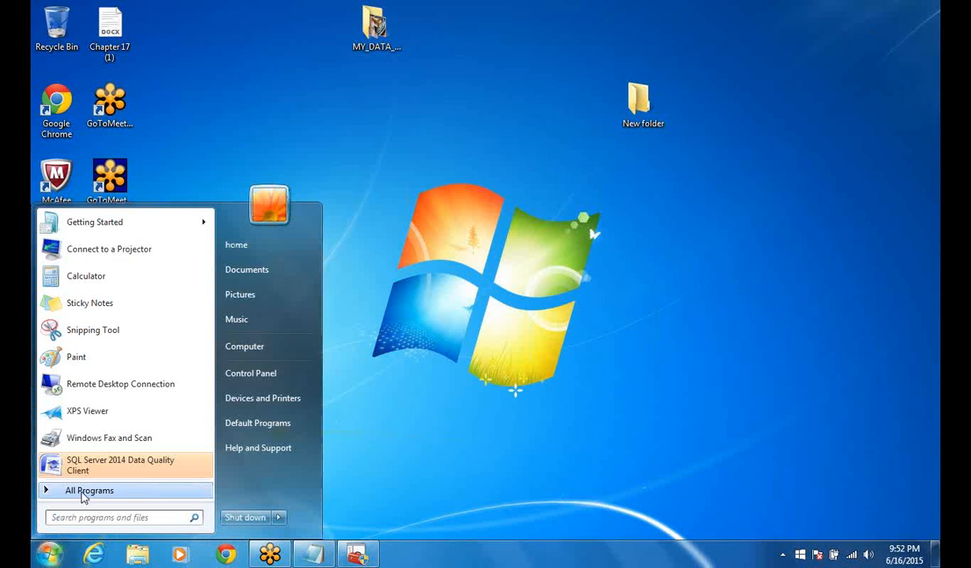
pyautogui.click(85, 492)
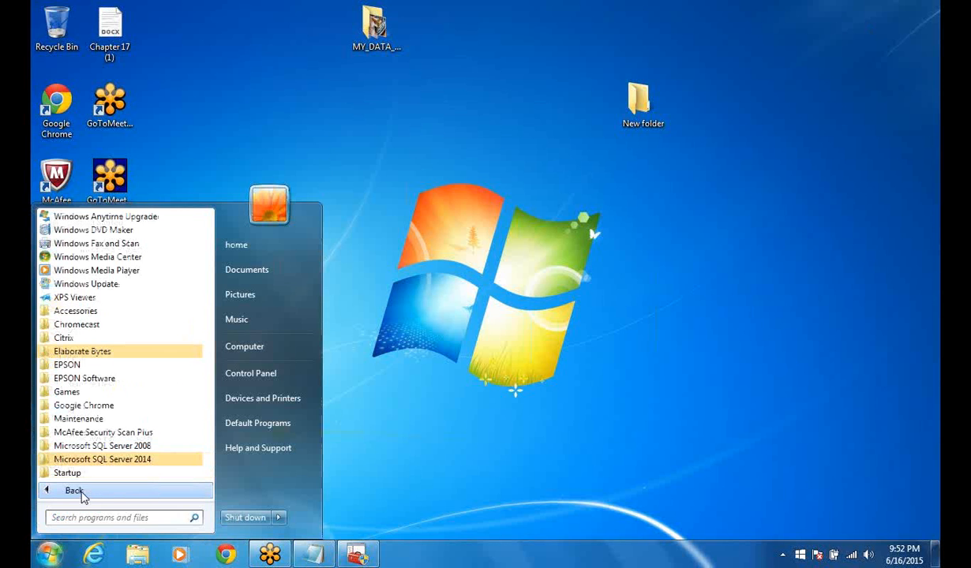
pyautogui.click(357, 555)
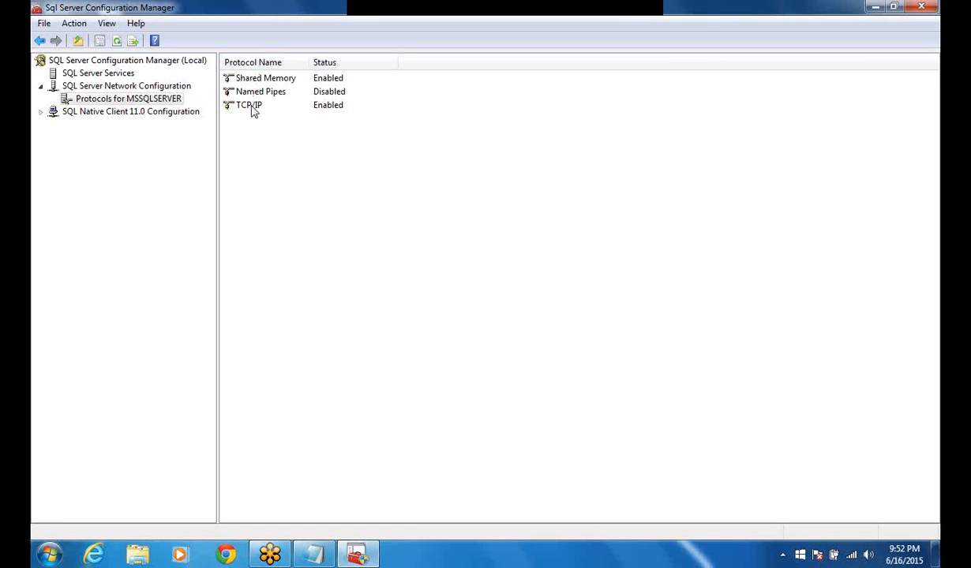
pyautogui.rightClick(332, 112)
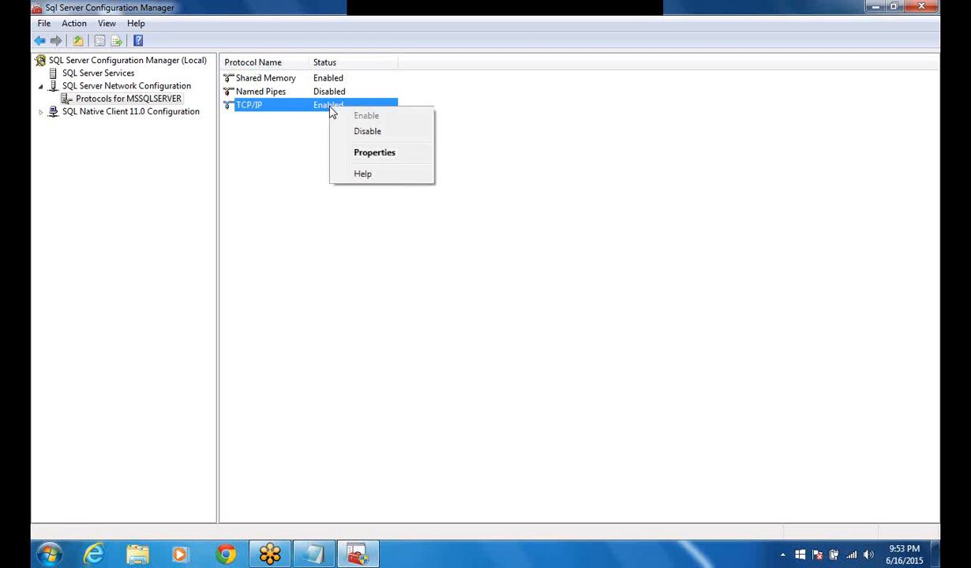
pyautogui.click(368, 132)
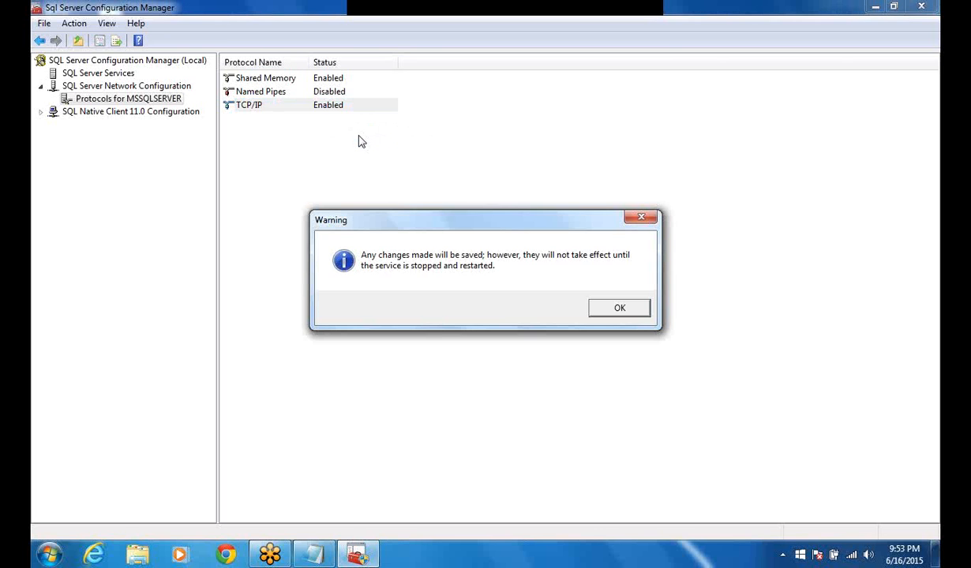
pyautogui.click(620, 307)
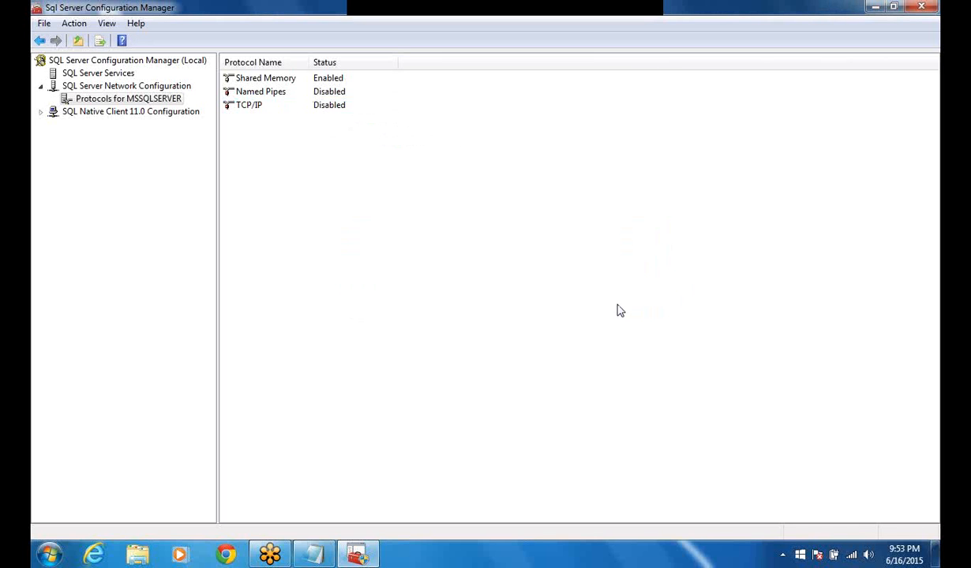
# Disable the Shared Memory protocol for MSSQLSERVER and acknowledge the restart warning.
pyautogui.rightClick(331, 80)
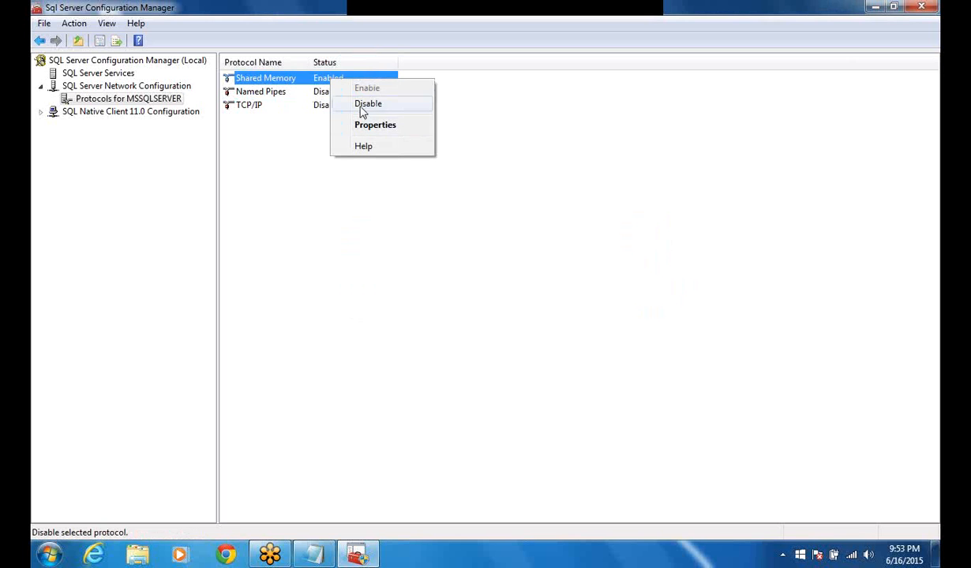
pyautogui.click(363, 105)
pyautogui.click(621, 309)
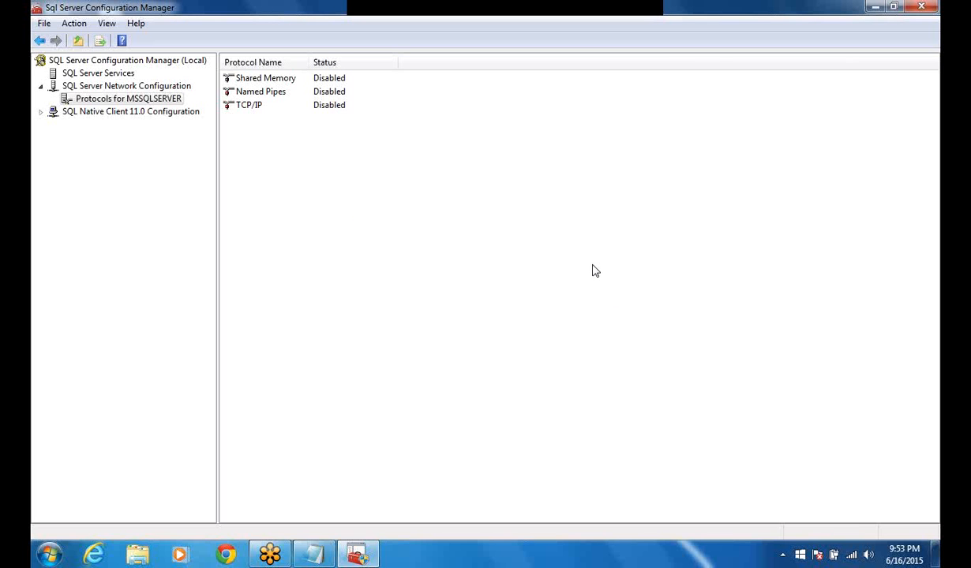
# Open SQL Server Services, try to restart the SQL Server (MSSQLSERVER) service, and dismiss the resulting message.
pyautogui.rightClick(114, 73)
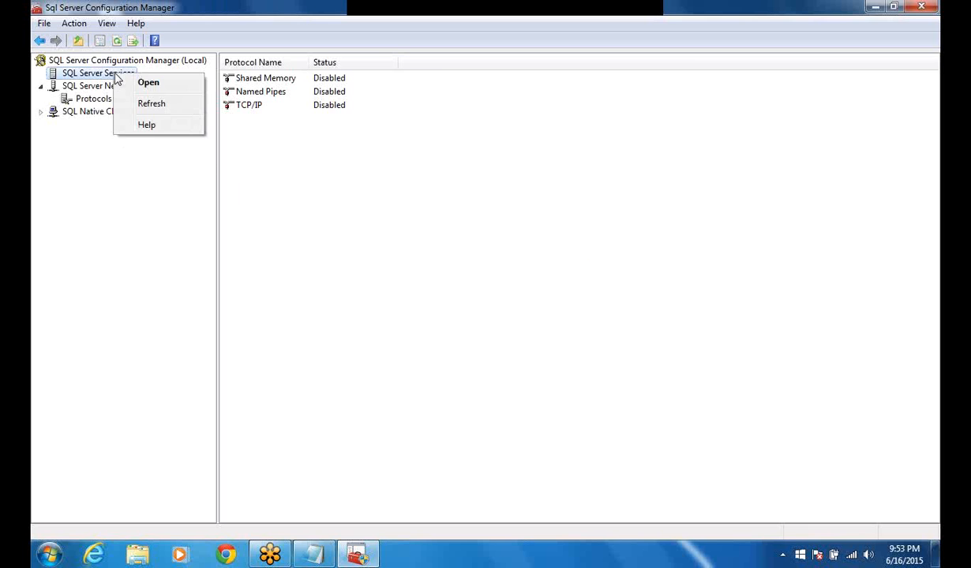
pyautogui.click(134, 87)
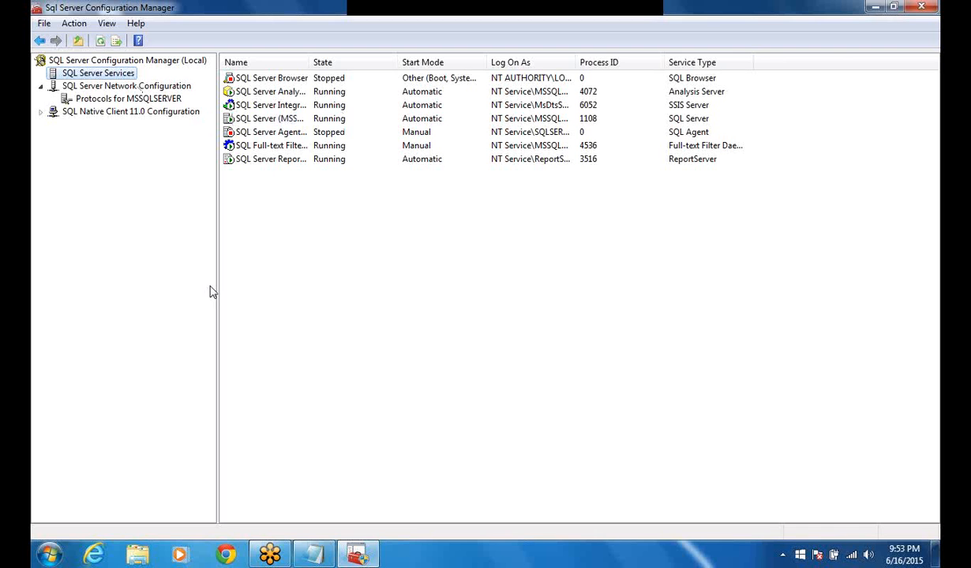
pyautogui.rightClick(278, 120)
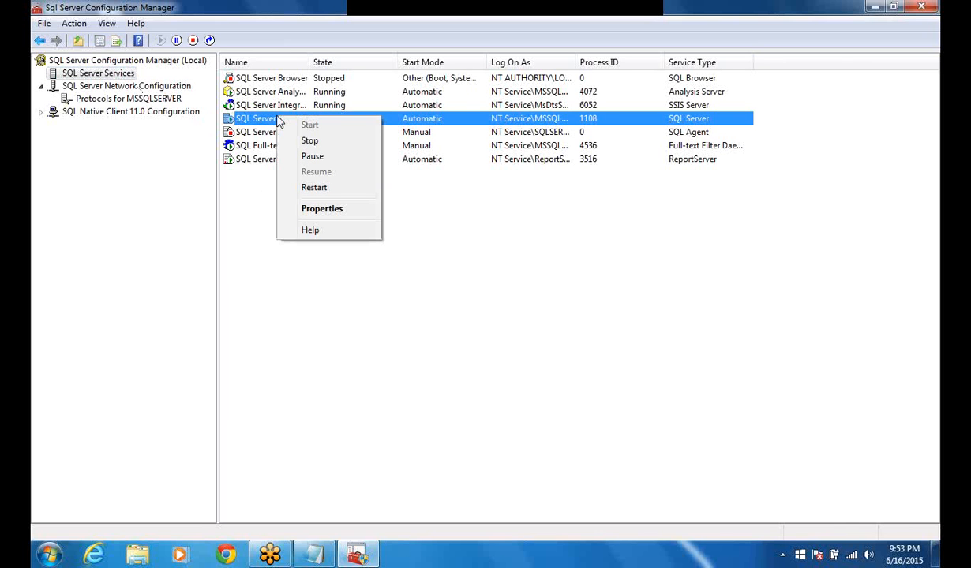
pyautogui.click(314, 188)
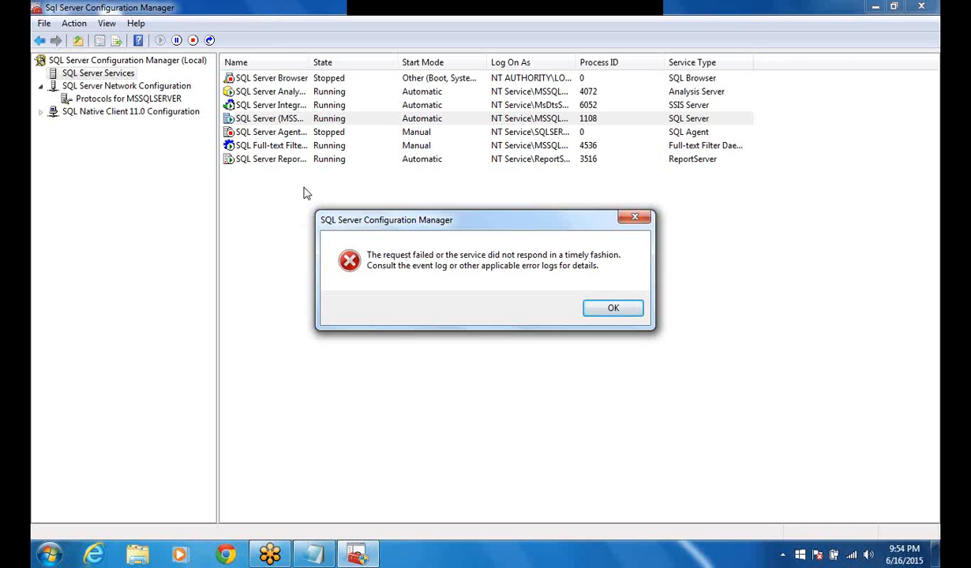
pyautogui.click(604, 310)
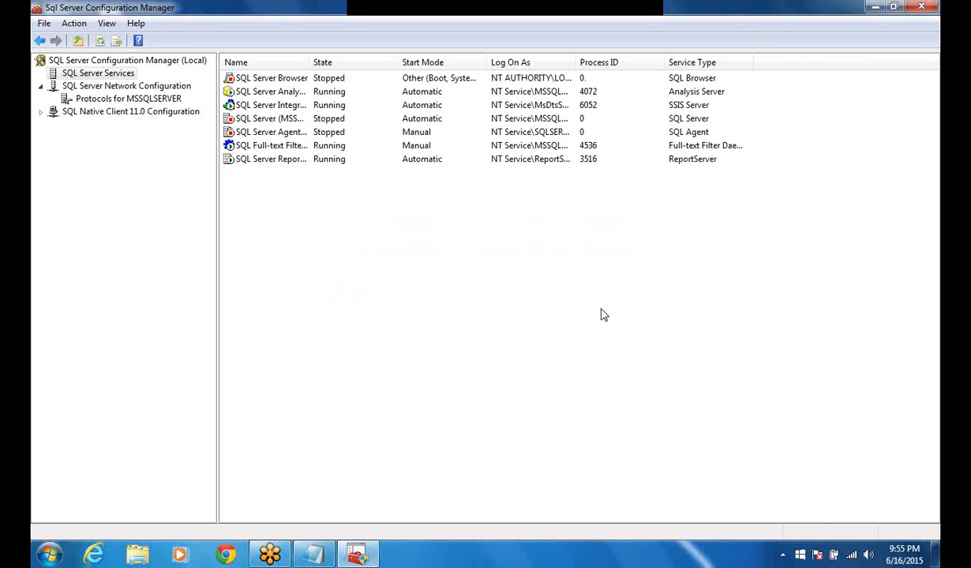
# Launch SQL Server 2014 Management Studio and try to connect to the HOME-PC server.
pyautogui.click(48, 557)
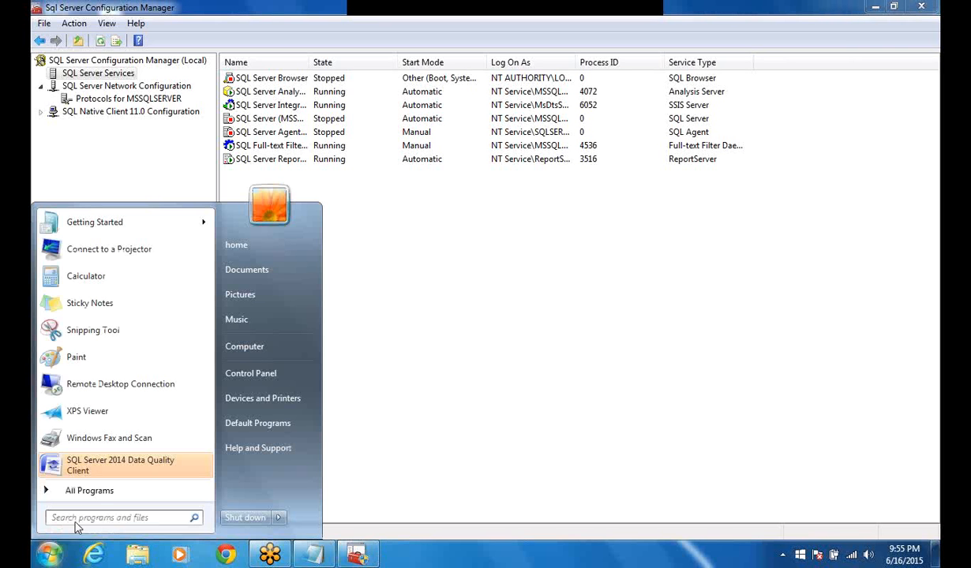
pyautogui.click(89, 491)
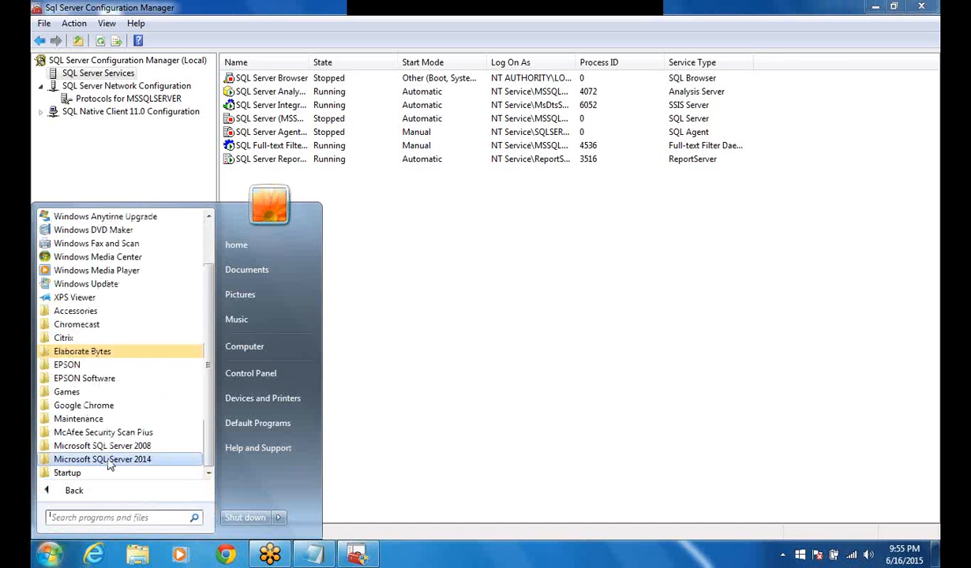
pyautogui.click(109, 463)
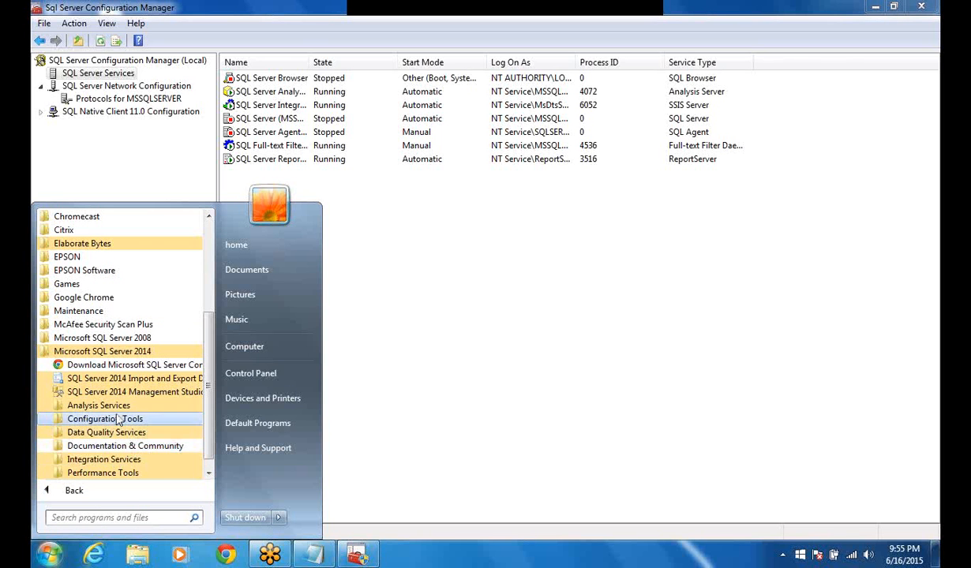
pyautogui.click(126, 392)
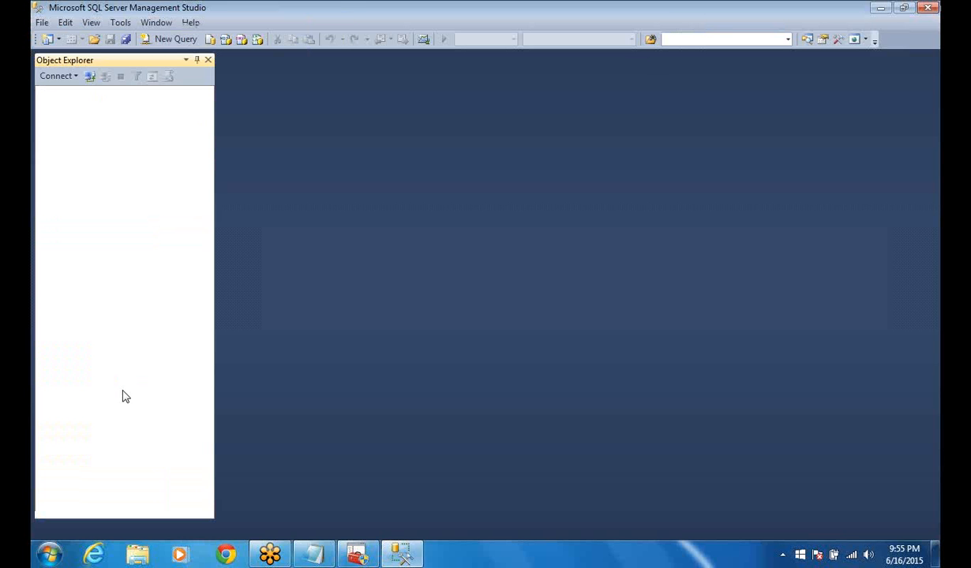
pyautogui.click(416, 304)
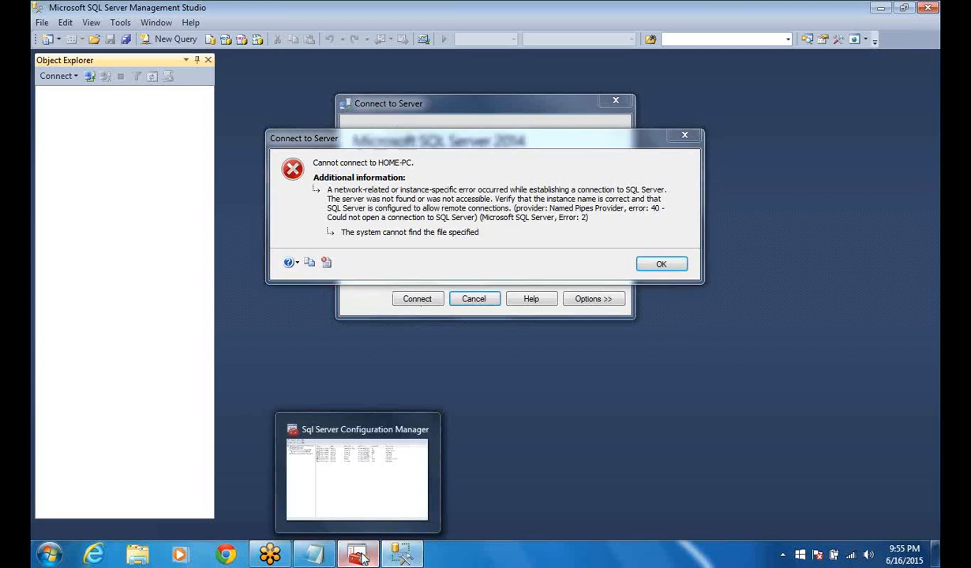
# Switch to SQL Server Configuration Manager, widen the Name column to show the full service names, and check the SQL Server (MSSQLSERVER) service's state.
pyautogui.click(361, 557)
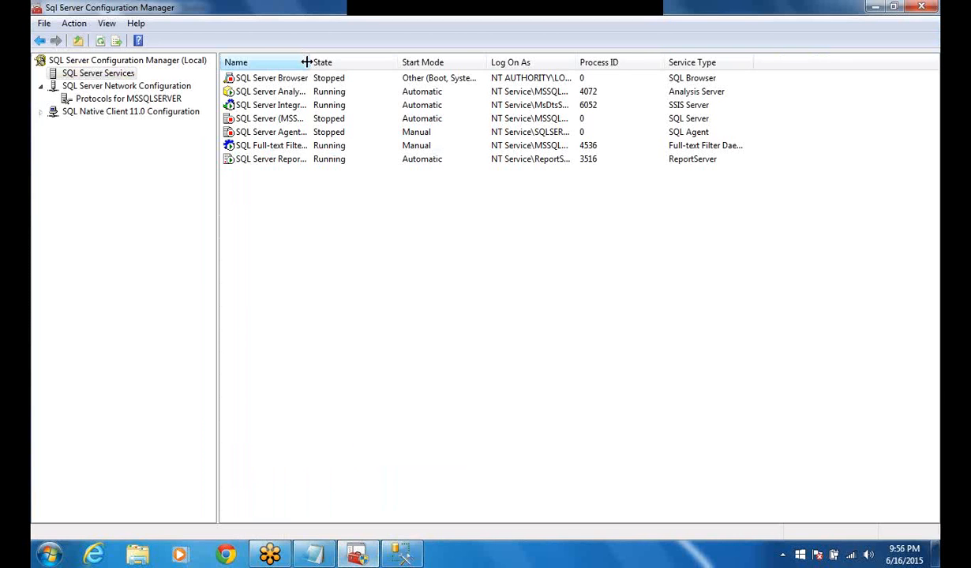
pyautogui.moveTo(307, 61); pyautogui.dragTo(318, 61)
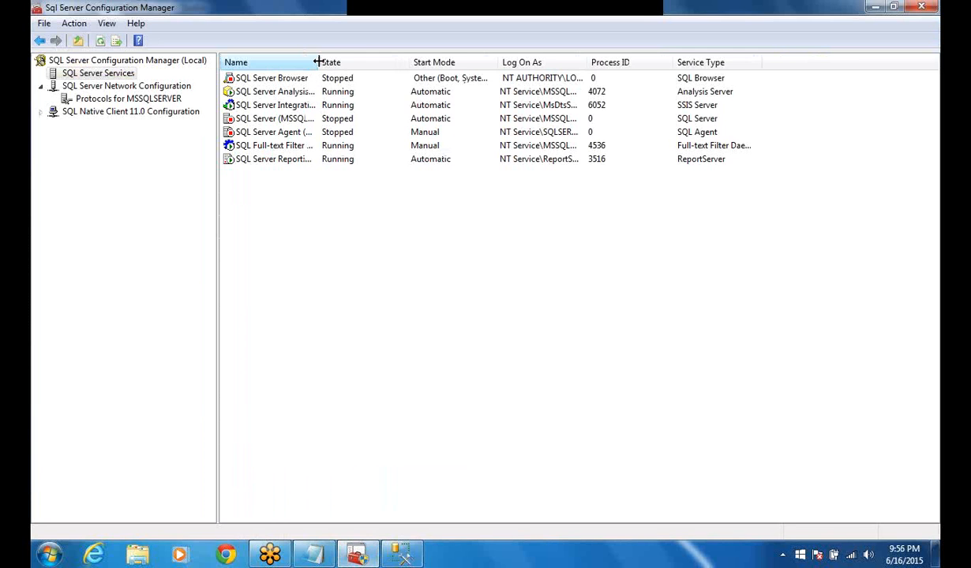
pyautogui.moveTo(318, 62); pyautogui.dragTo(322, 61)
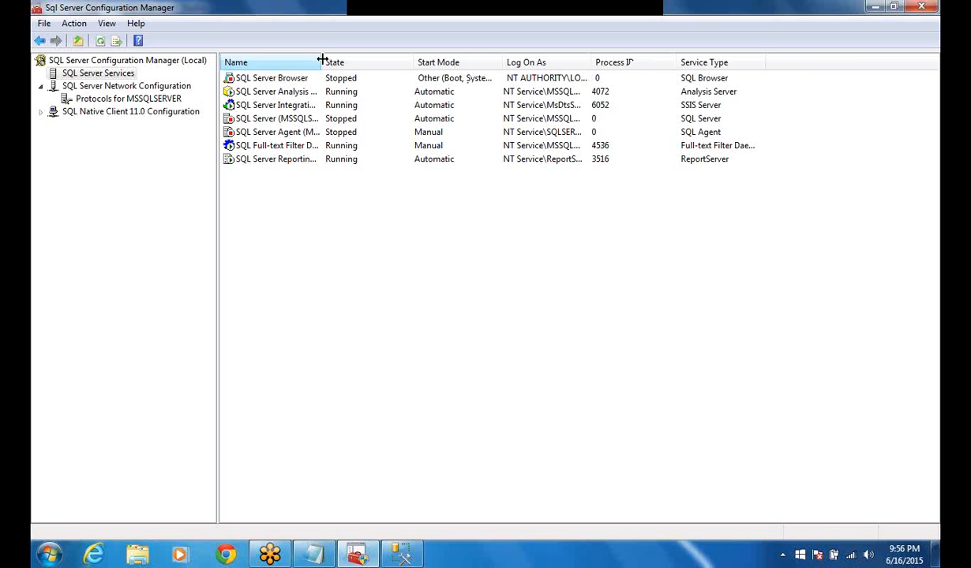
pyautogui.moveTo(322, 59); pyautogui.dragTo(446, 71)
pyautogui.click(517, 120)
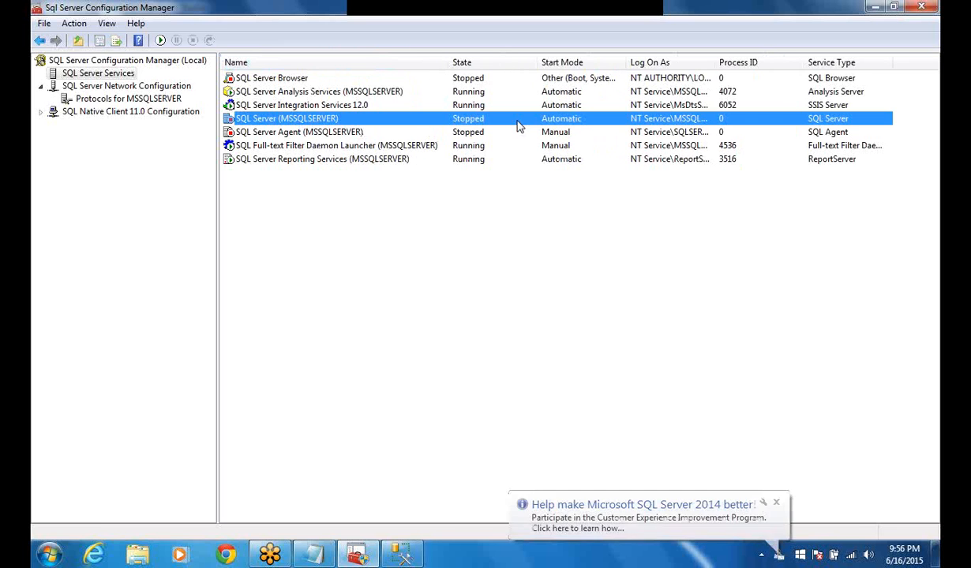
# Open the protocols for MSSQLSERVER and enable the Shared Memory protocol, acknowledging the restart warning.
pyautogui.rightClick(99, 102)
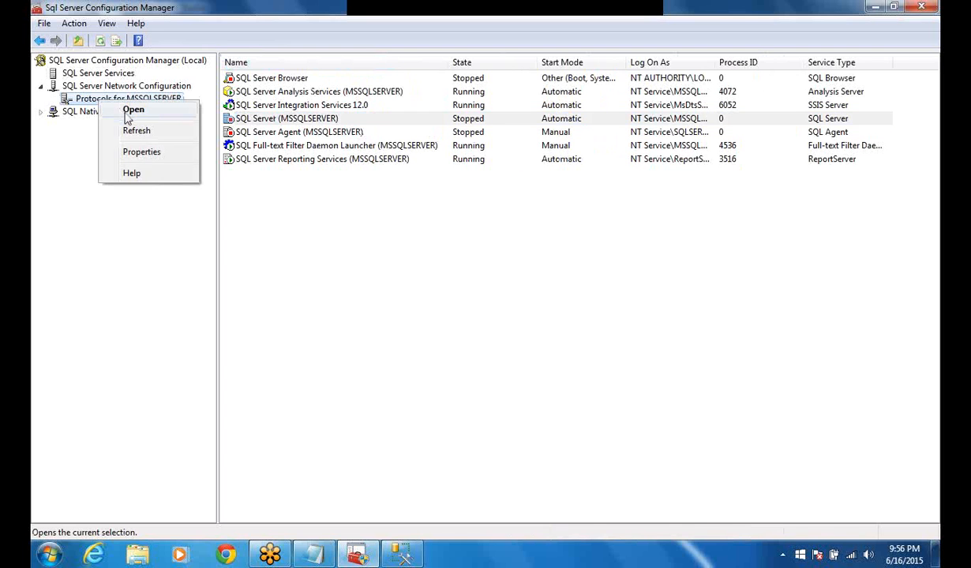
pyautogui.click(128, 113)
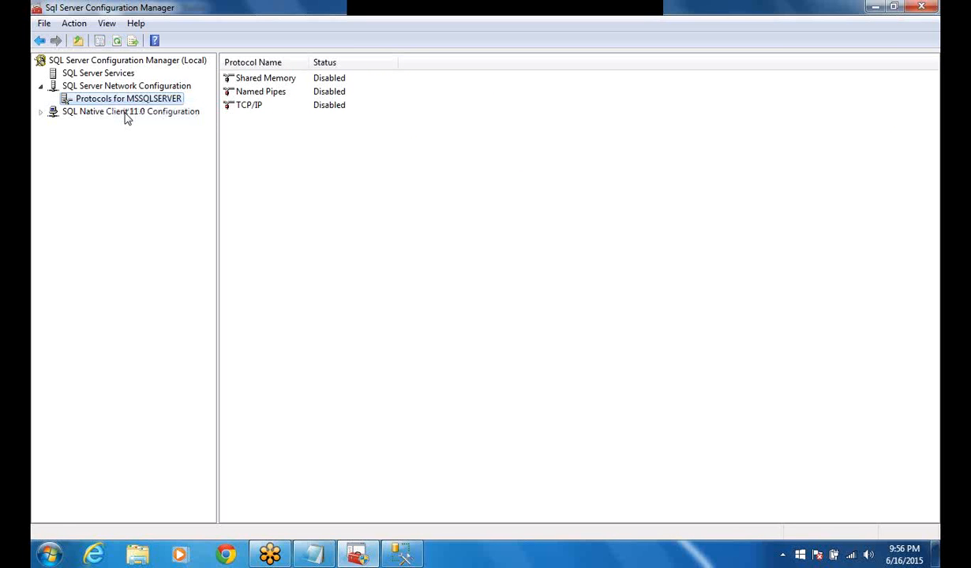
pyautogui.rightClick(331, 79)
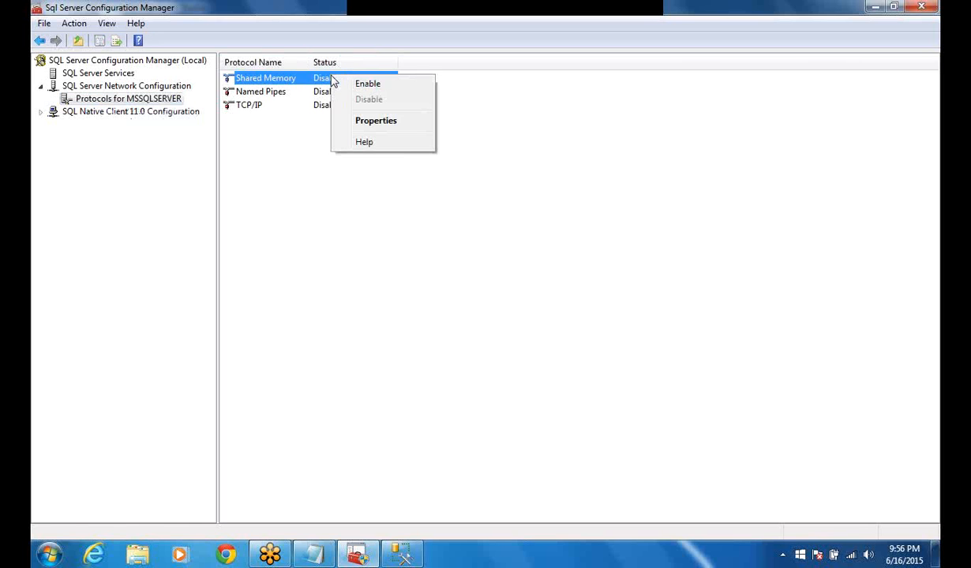
pyautogui.click(353, 90)
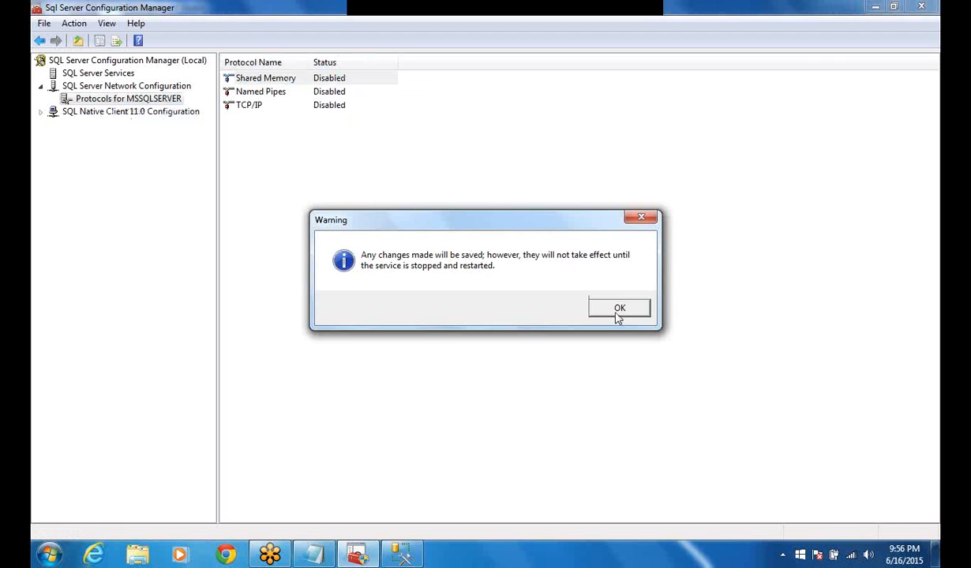
pyautogui.click(618, 312)
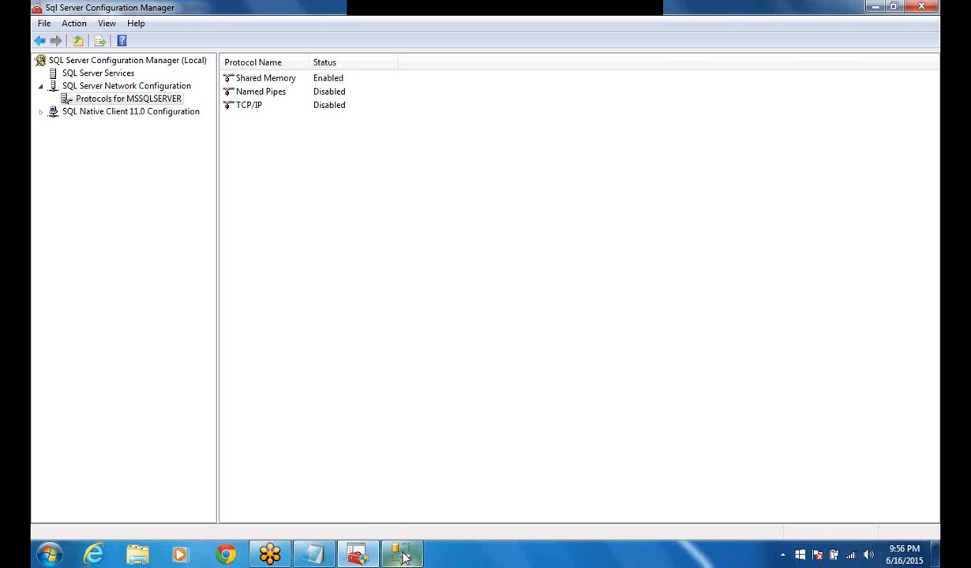
# Open SQL Server Services and start the SQL Server (MSSQLSERVER) service.
pyautogui.moveTo(403, 557)
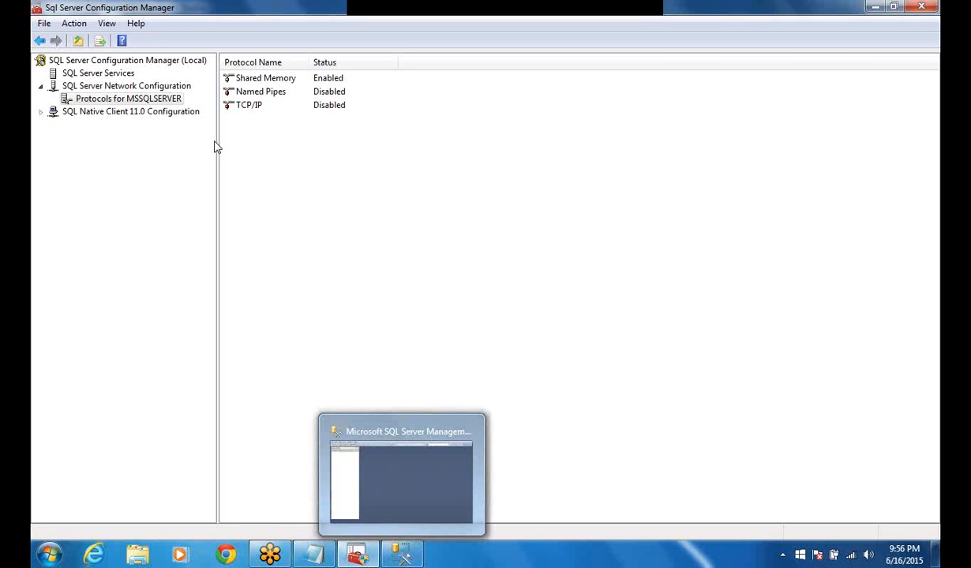
pyautogui.rightClick(115, 74)
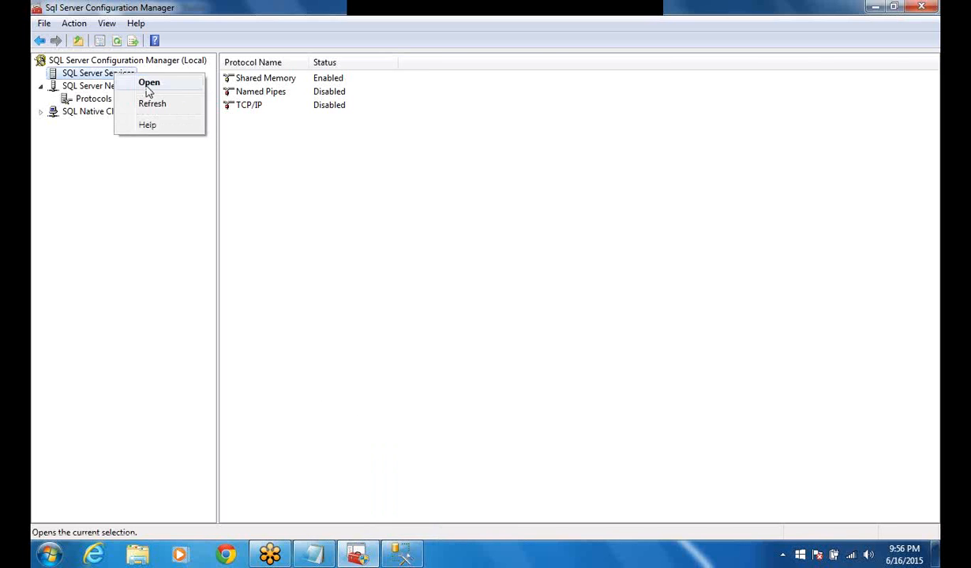
pyautogui.click(148, 83)
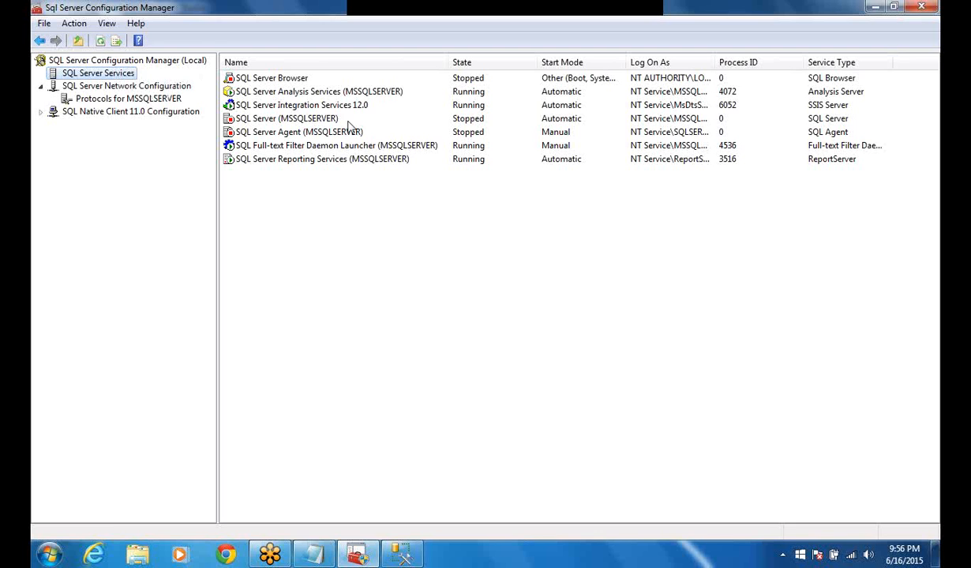
pyautogui.rightClick(460, 122)
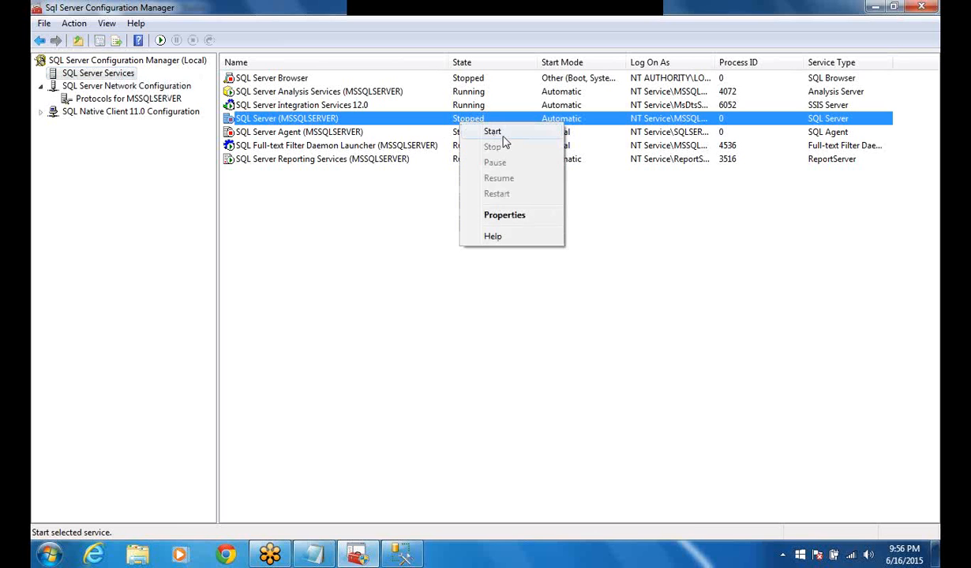
pyautogui.click(496, 132)
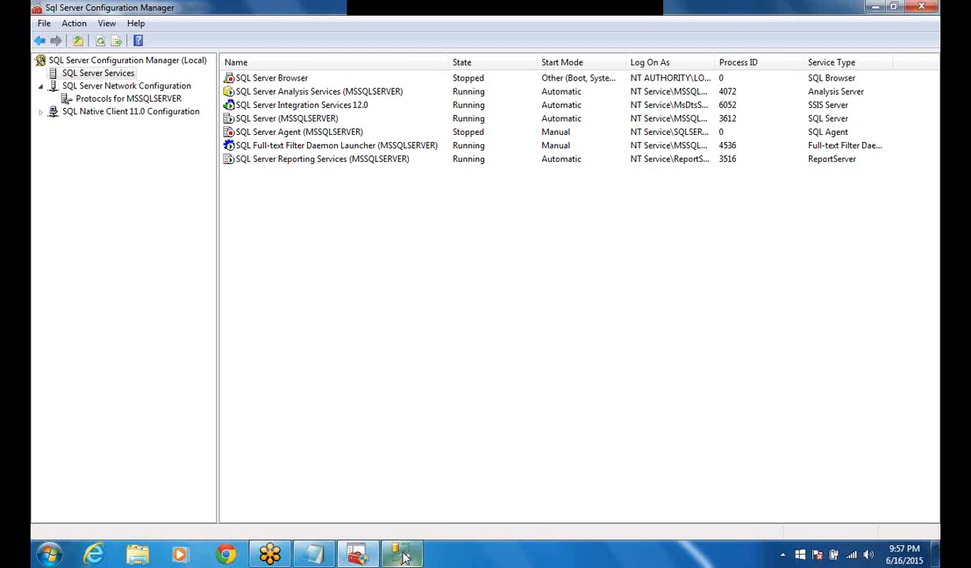
# Switch back to Management Studio, dismiss the connection error, and connect to the HOME-PC server again.
pyautogui.moveTo(403, 557)
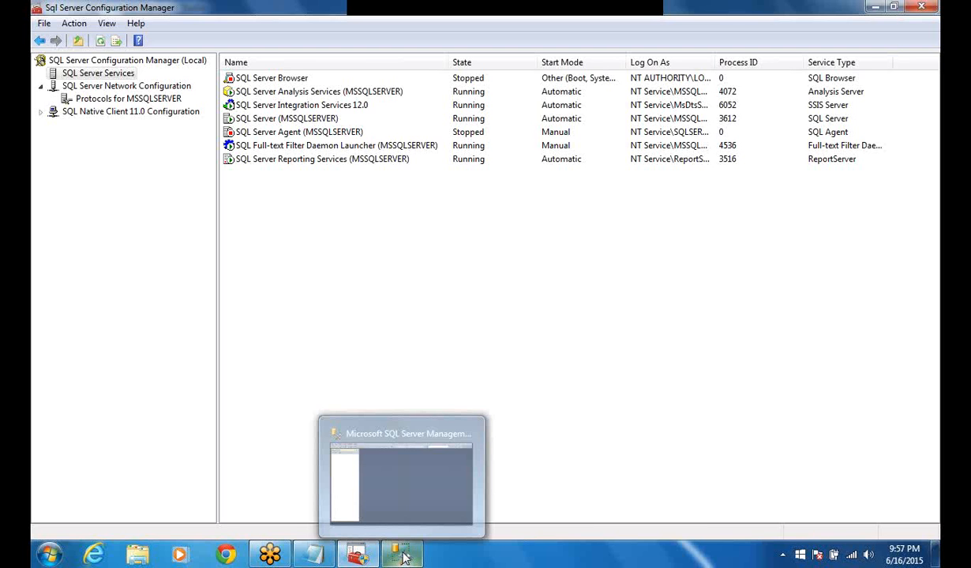
pyautogui.click(403, 557)
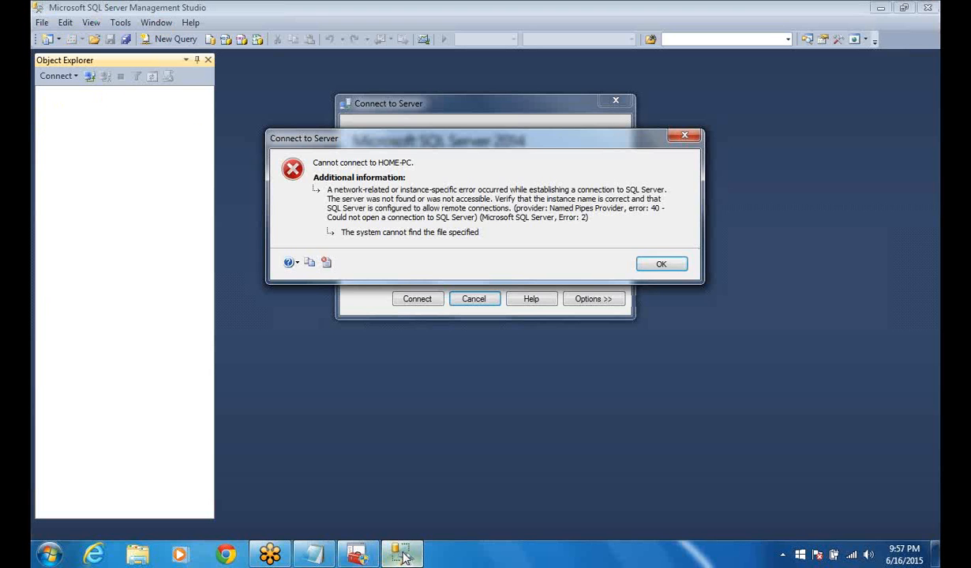
pyautogui.click(661, 265)
pyautogui.click(435, 302)
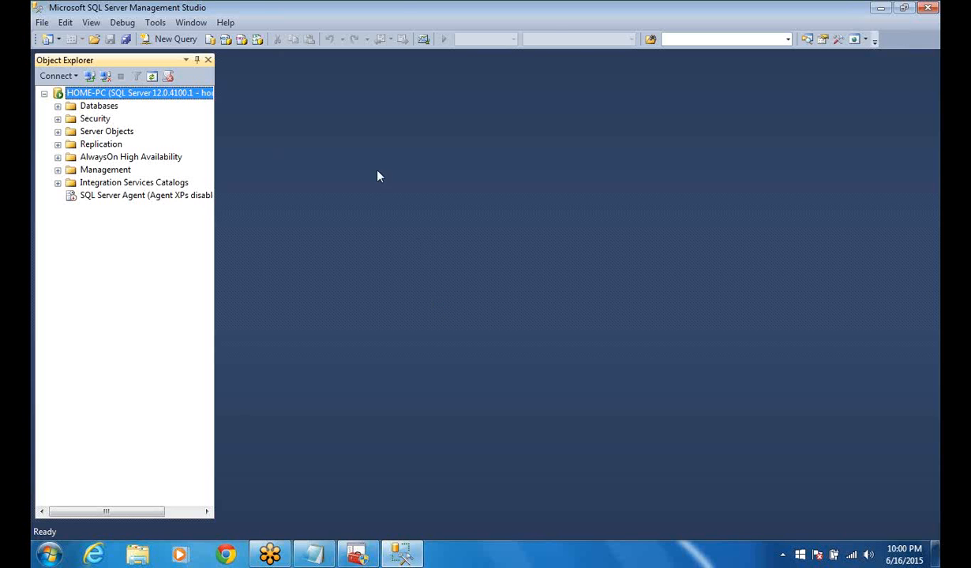
pyautogui.click(549, 18)
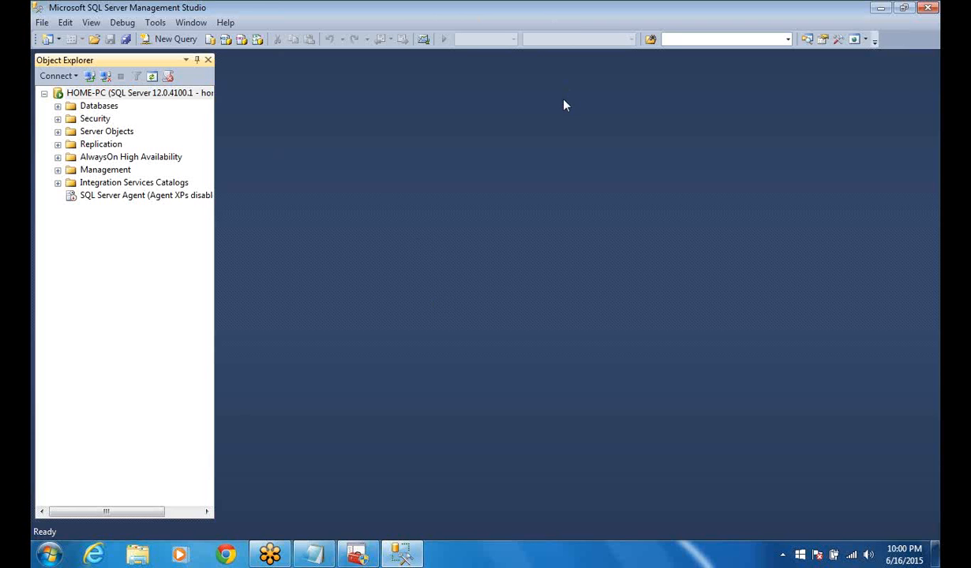
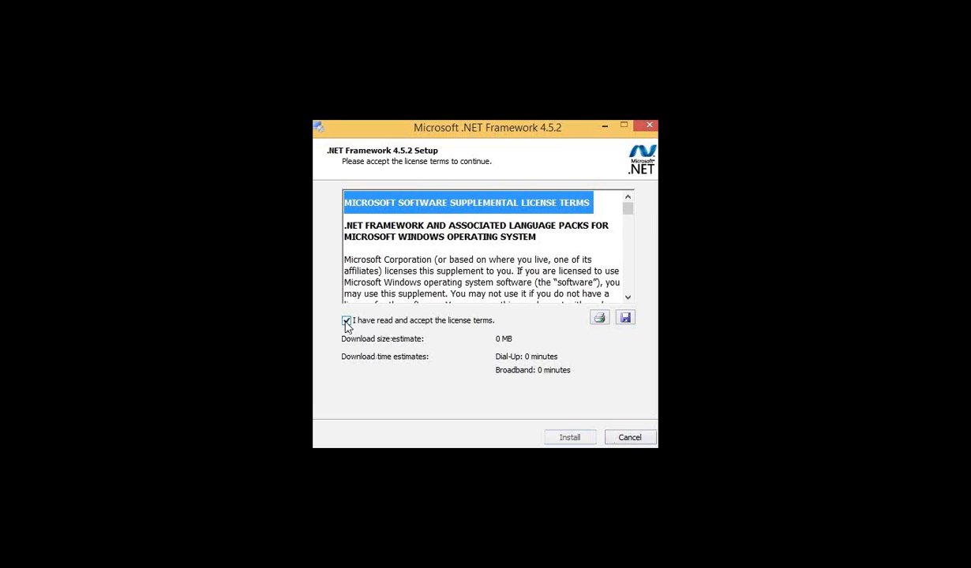
# Install .NET Framework 4.5.2 and let its setup close the programs that are using the files.
pyautogui.click(563, 439)
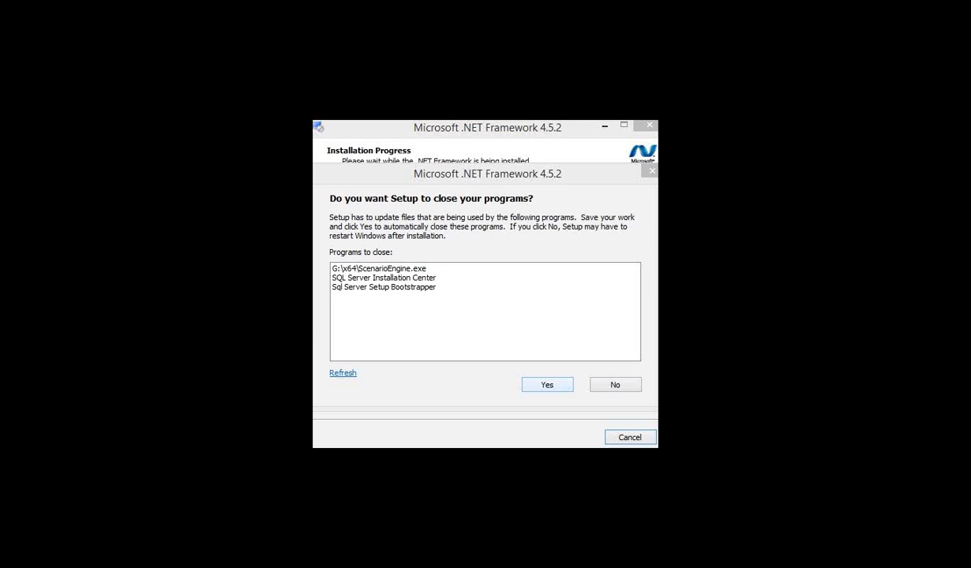
pyautogui.click(559, 391)
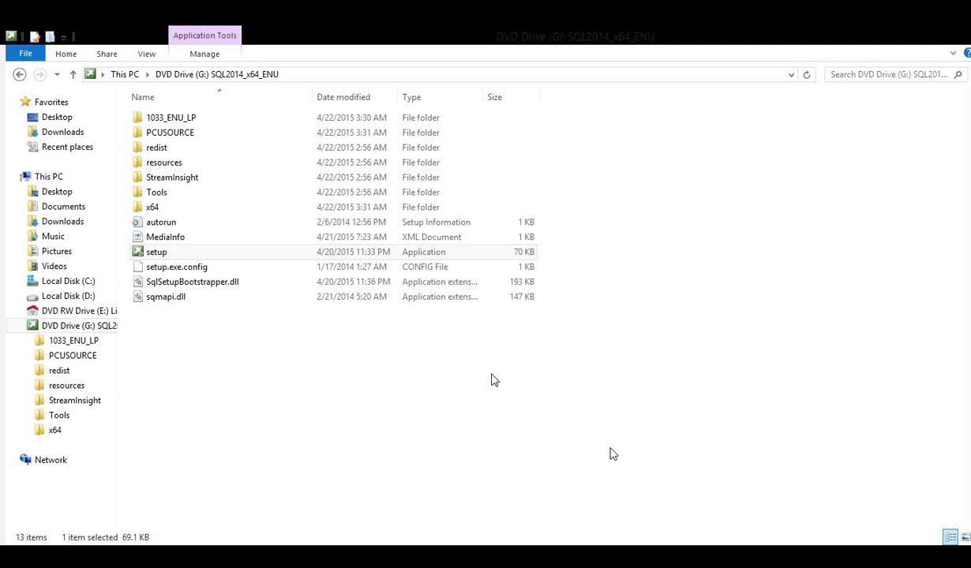
# Run setup from the SQL2014_x64_ENU disc as administrator and start a new SQL Server stand-alone installation.
pyautogui.click(178, 254)
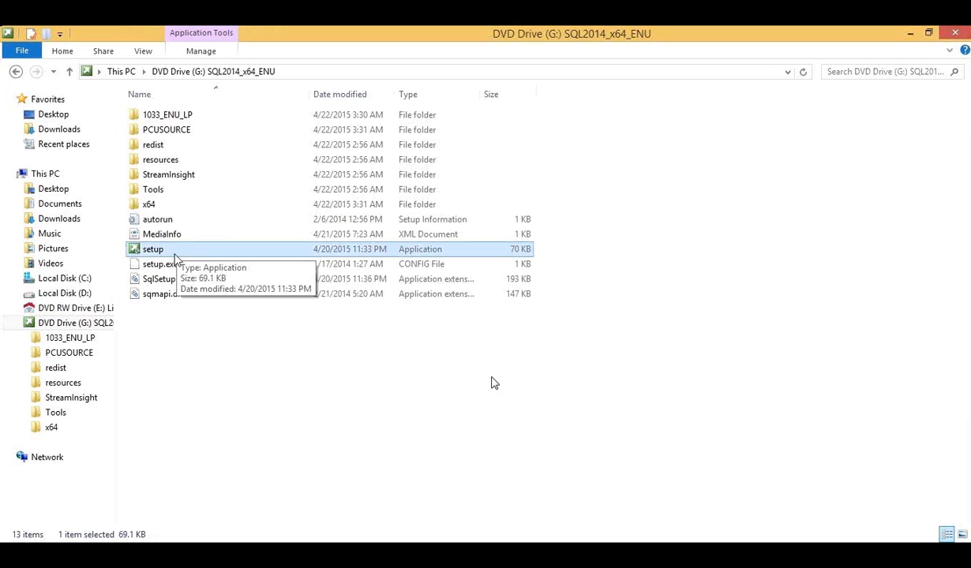
pyautogui.doubleClick(175, 253)
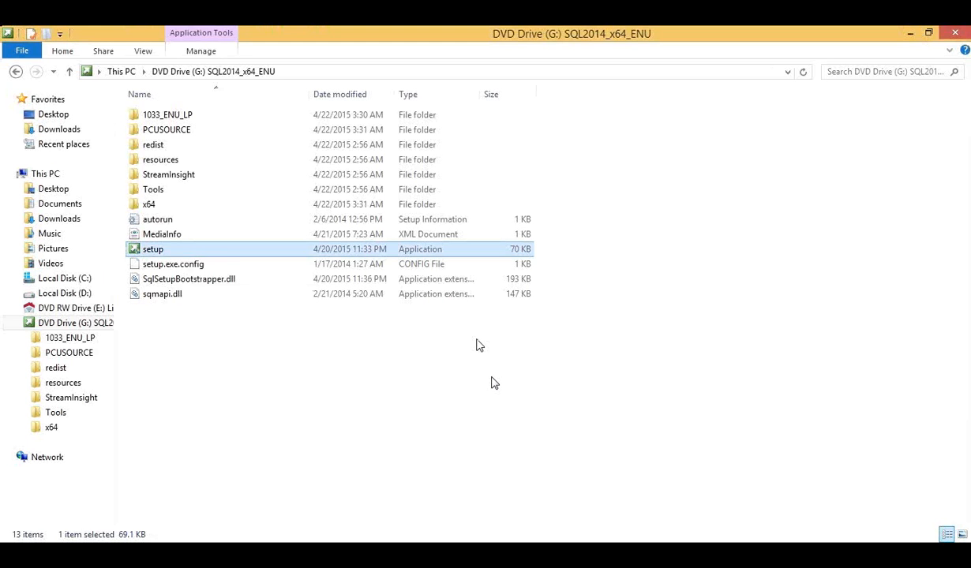
pyautogui.rightClick(233, 251)
pyautogui.press('Down')
pyautogui.press('Down')
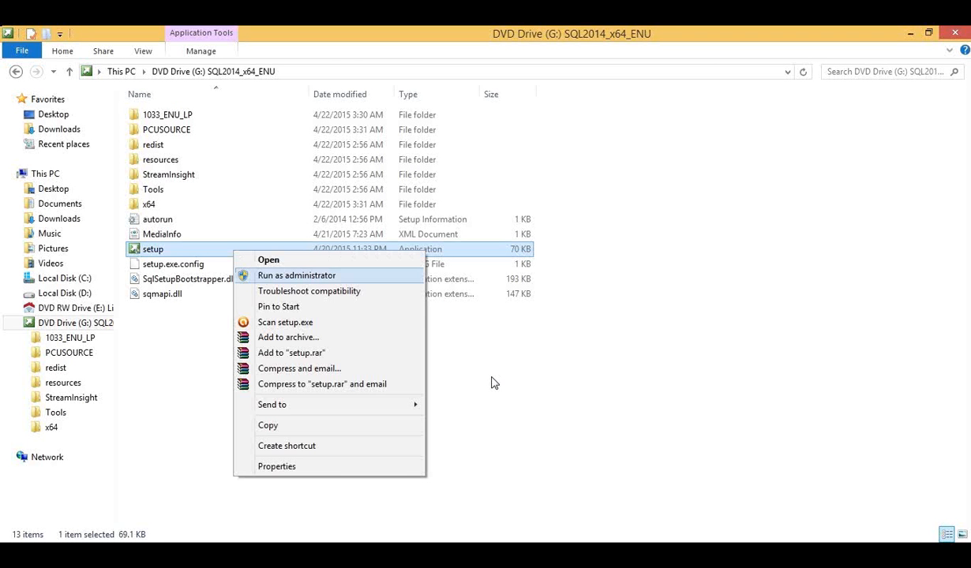
pyautogui.press('Return')
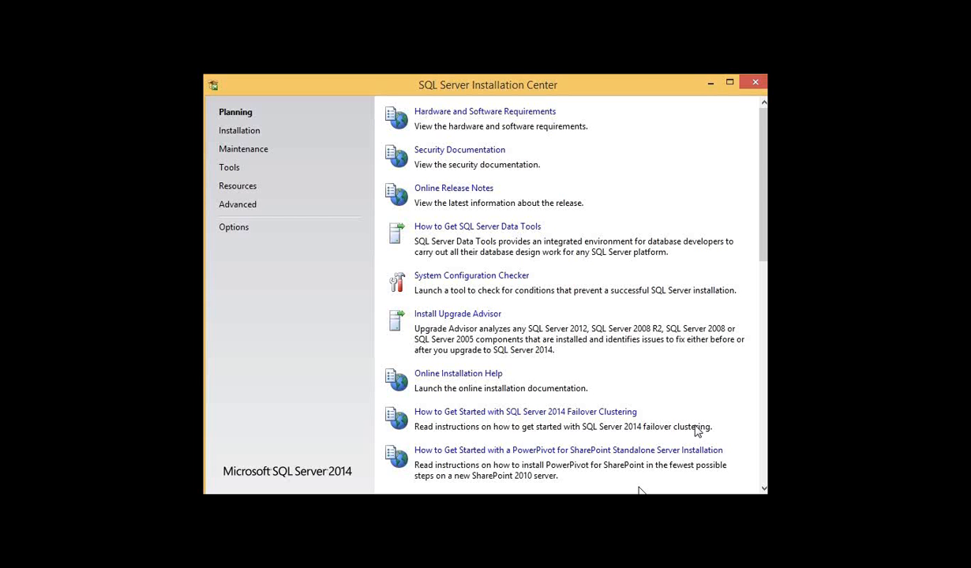
pyautogui.click(259, 135)
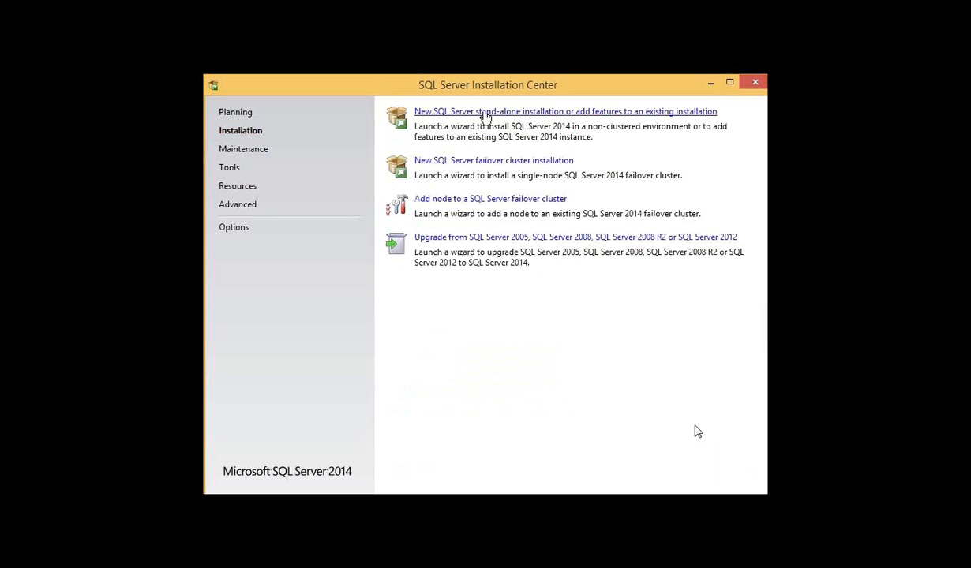
pyautogui.click(485, 116)
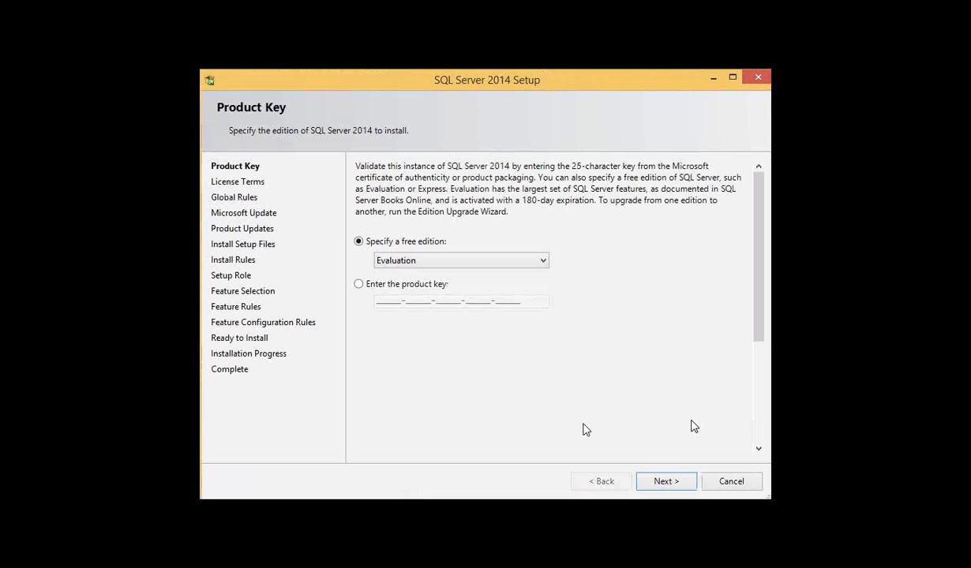
# Continue with the free Evaluation edition and accept the license terms.
pyautogui.click(671, 483)
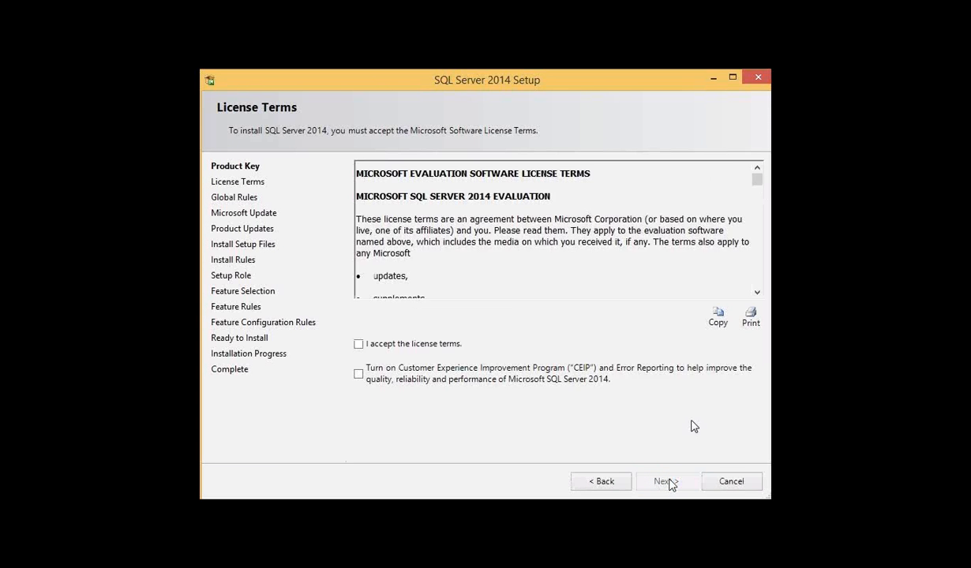
pyautogui.click(358, 344)
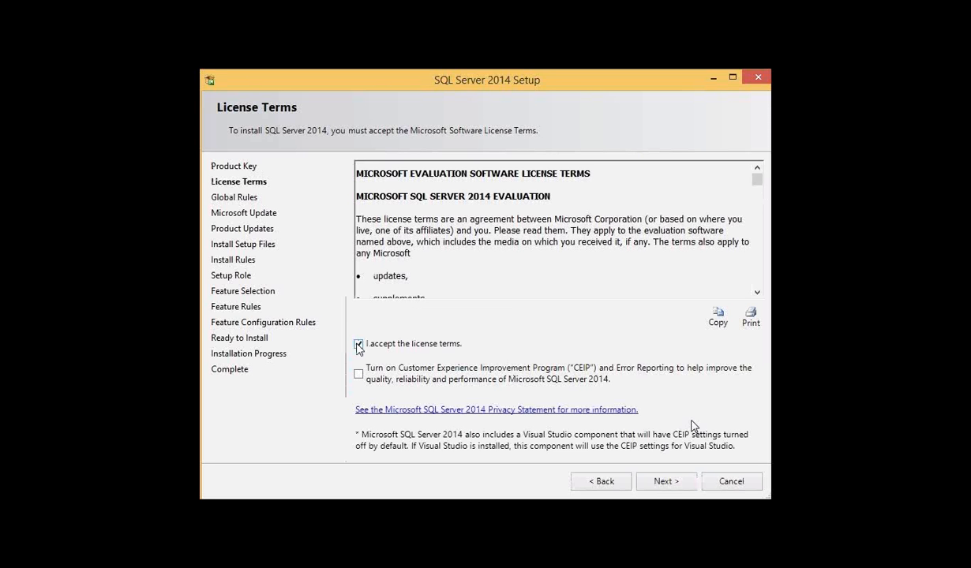
pyautogui.click(667, 488)
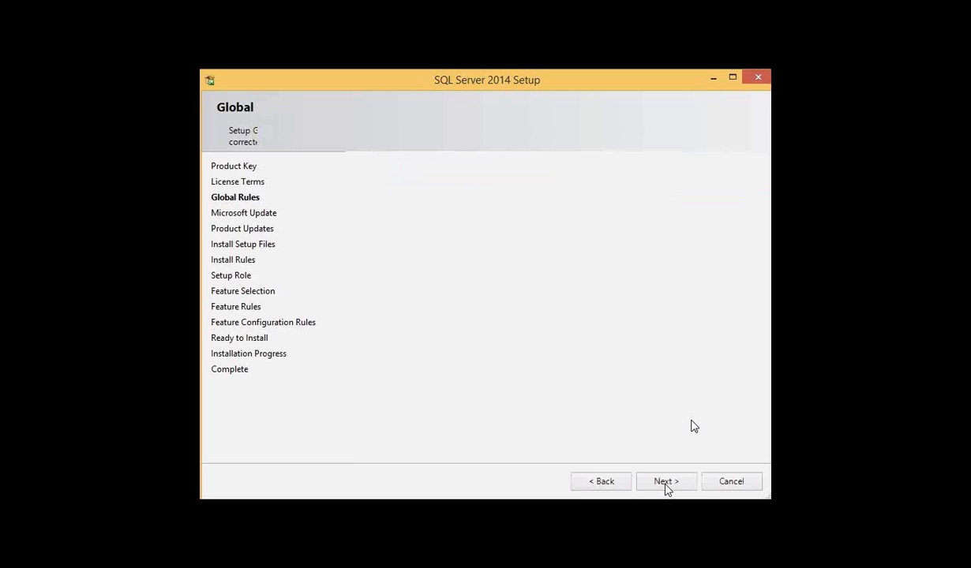
# Proceed through the global and install rules and continue with the SQL Server Feature Installation role.
pyautogui.click(666, 482)
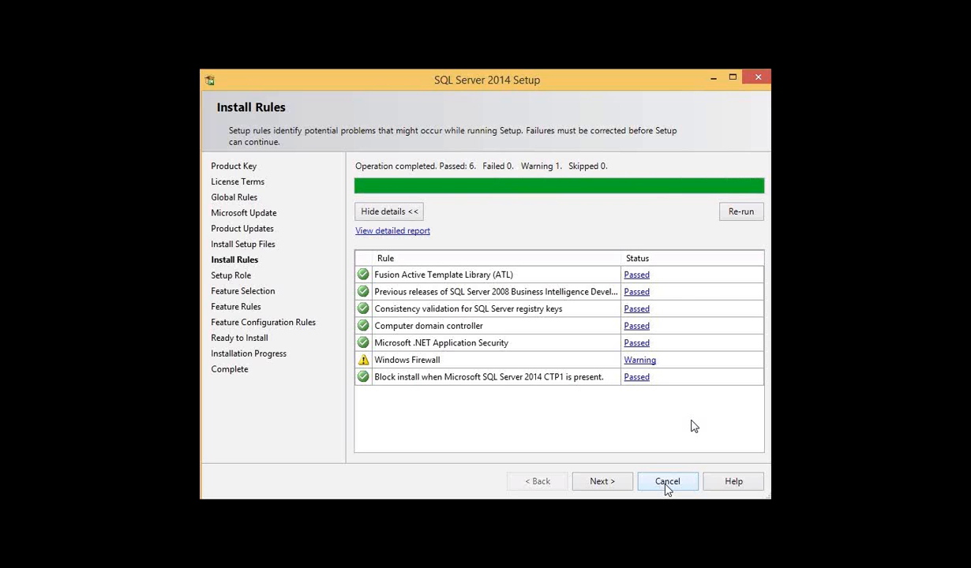
pyautogui.click(617, 483)
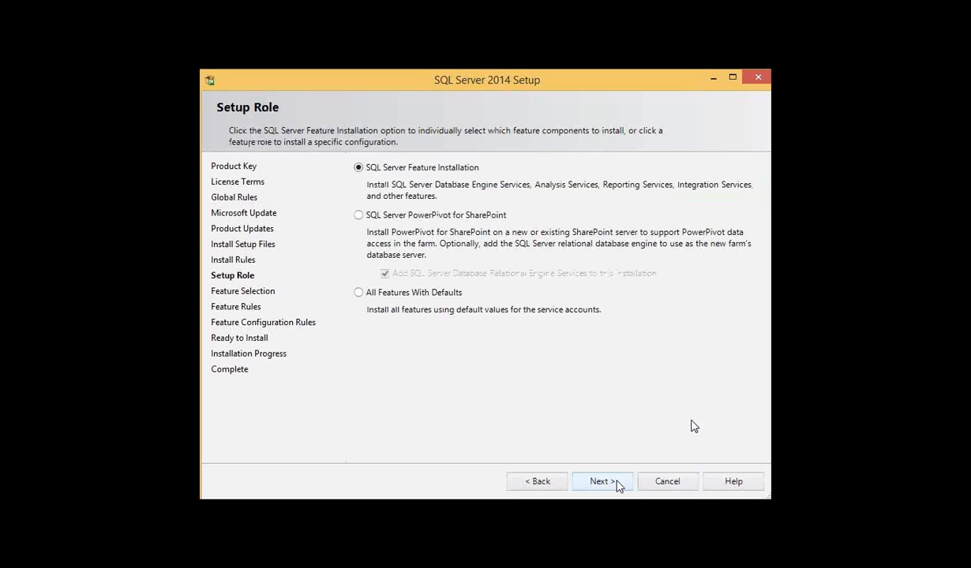
pyautogui.click(618, 484)
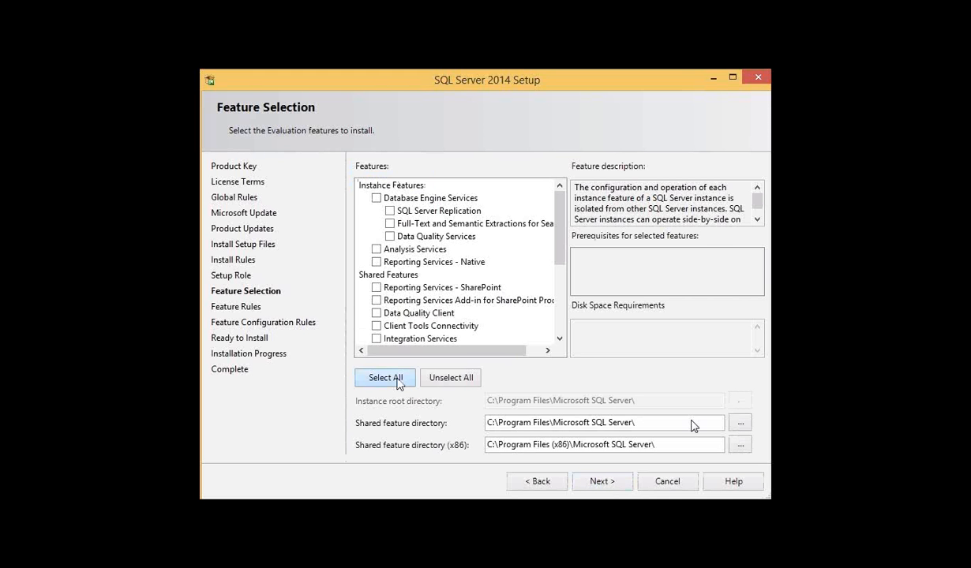
# Select all instance and shared features, keep the default directories, and continue the setup.
pyautogui.click(399, 381)
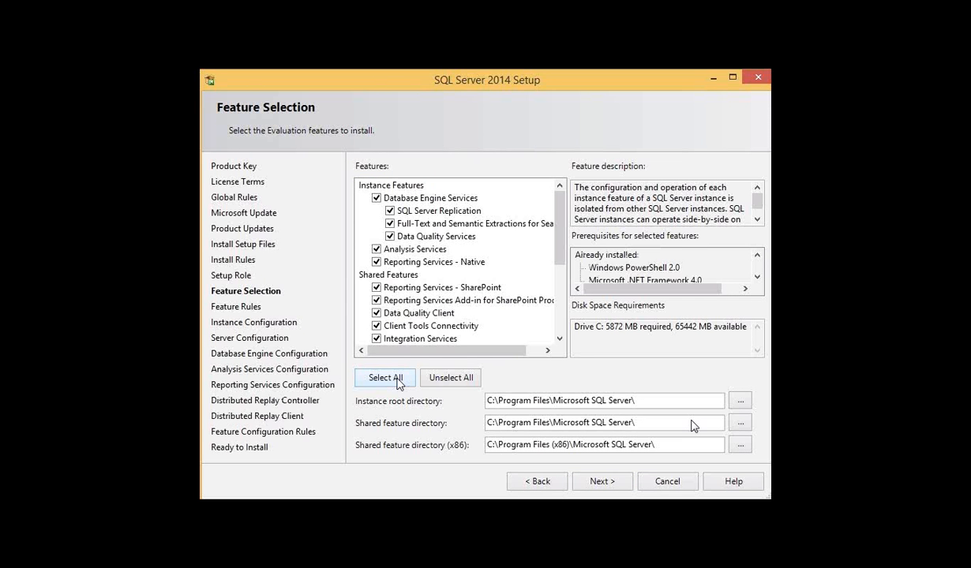
pyautogui.click(585, 482)
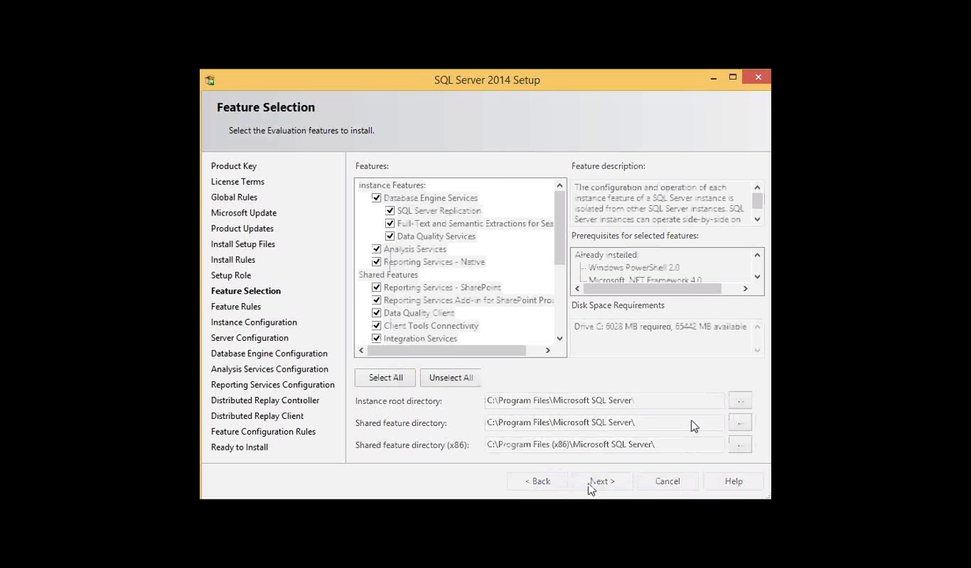
pyautogui.click(590, 485)
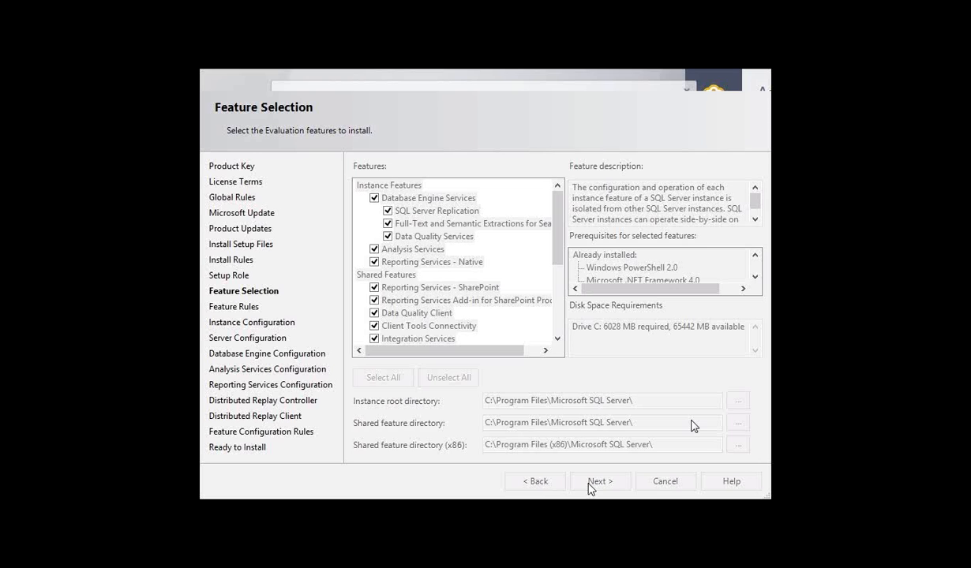
pyautogui.click(589, 484)
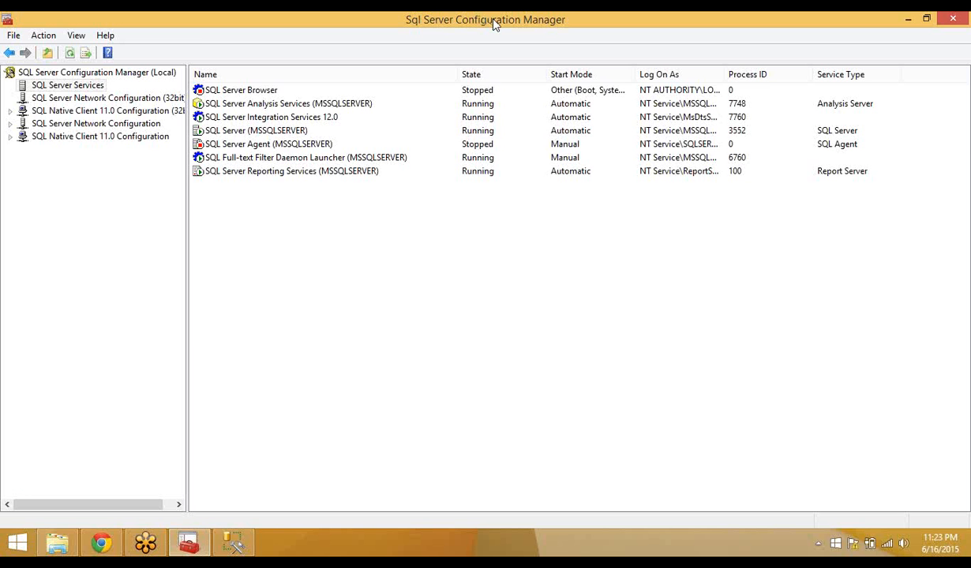
# Restore the maximized SQL Server Configuration Manager window and move it aside to uncover Management Studio.
pyautogui.doubleClick(493, 24)
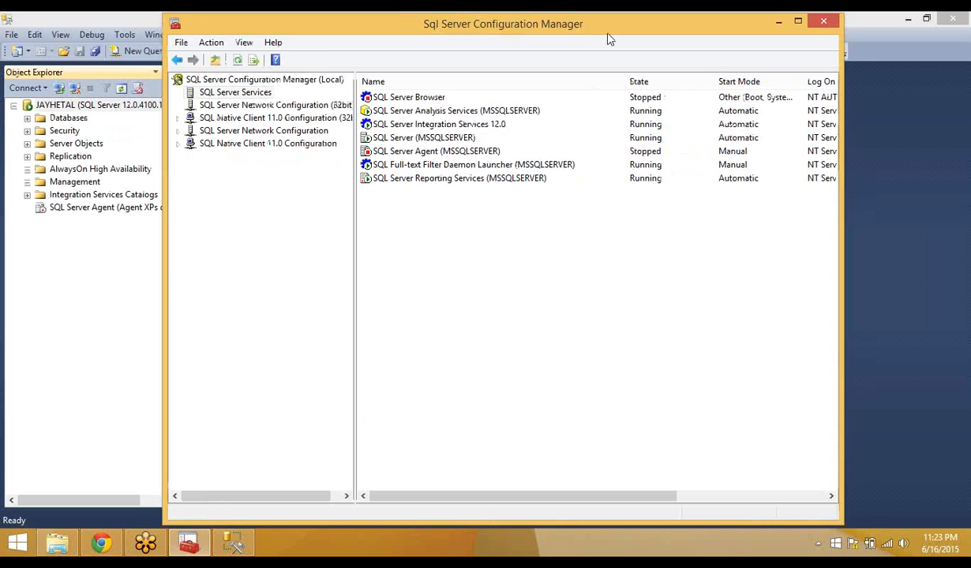
pyautogui.moveTo(506, 28); pyautogui.dragTo(970, 81)
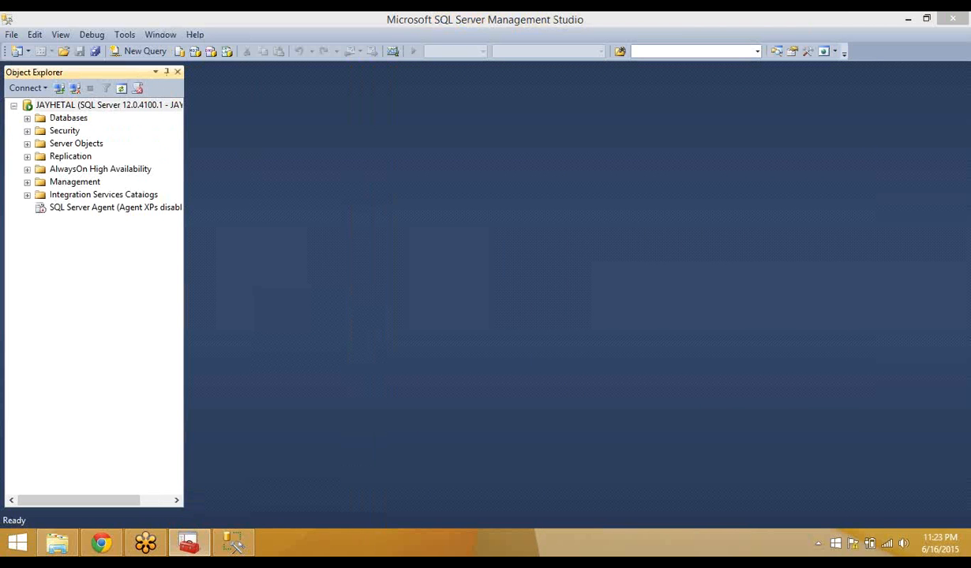